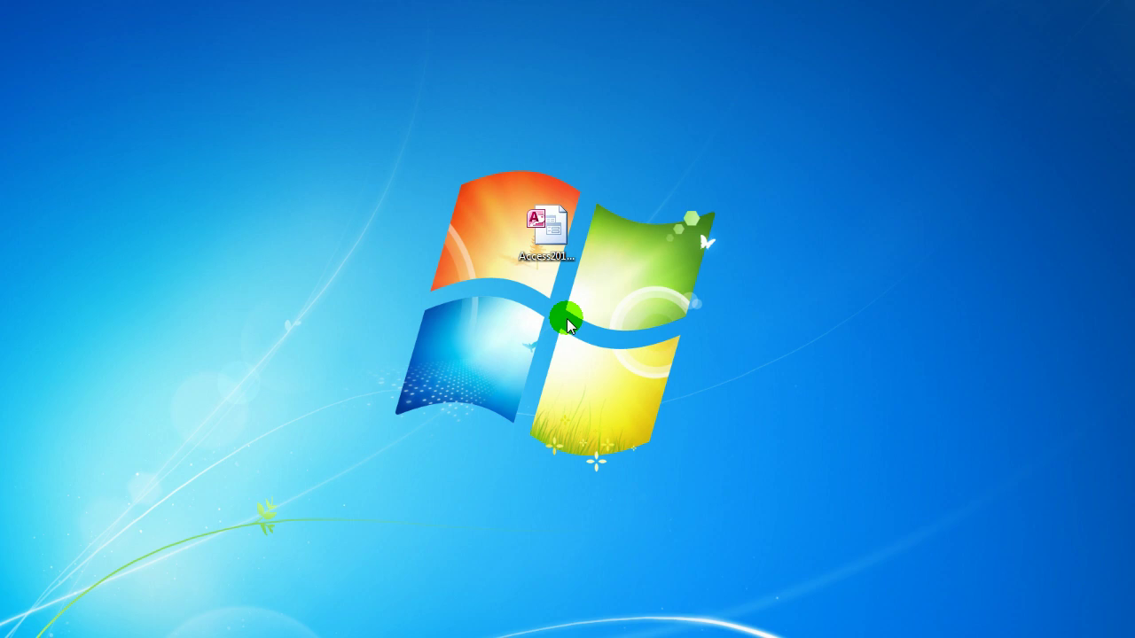
Open the Access2013_DB_18 database from the desktop in Microsoft Access
left_click(550, 229)
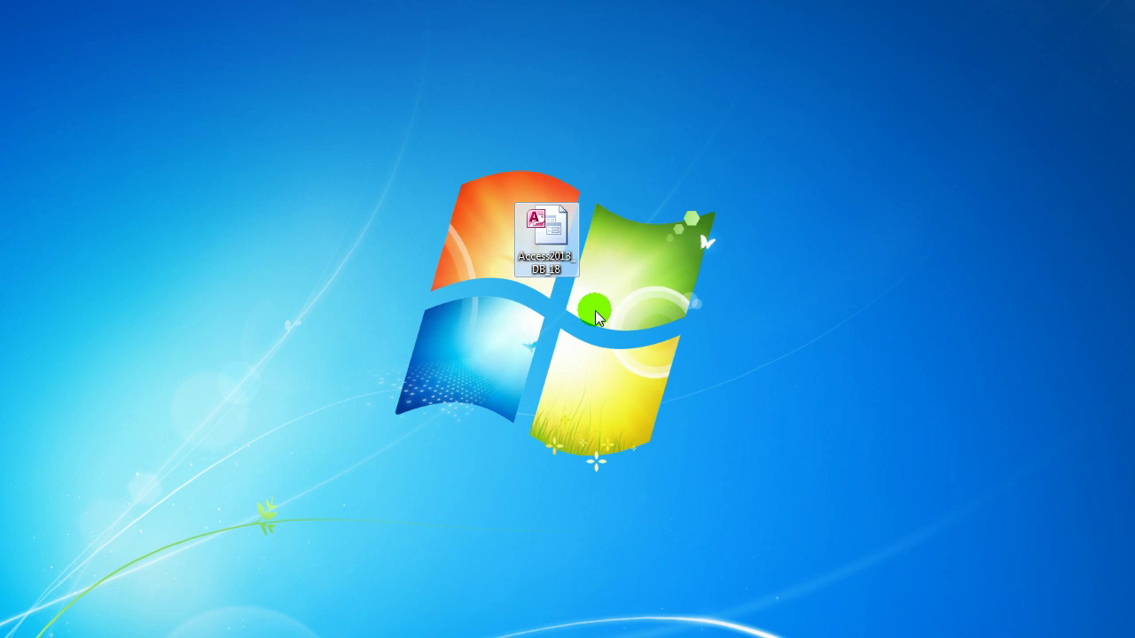
mouse_move(557, 220)
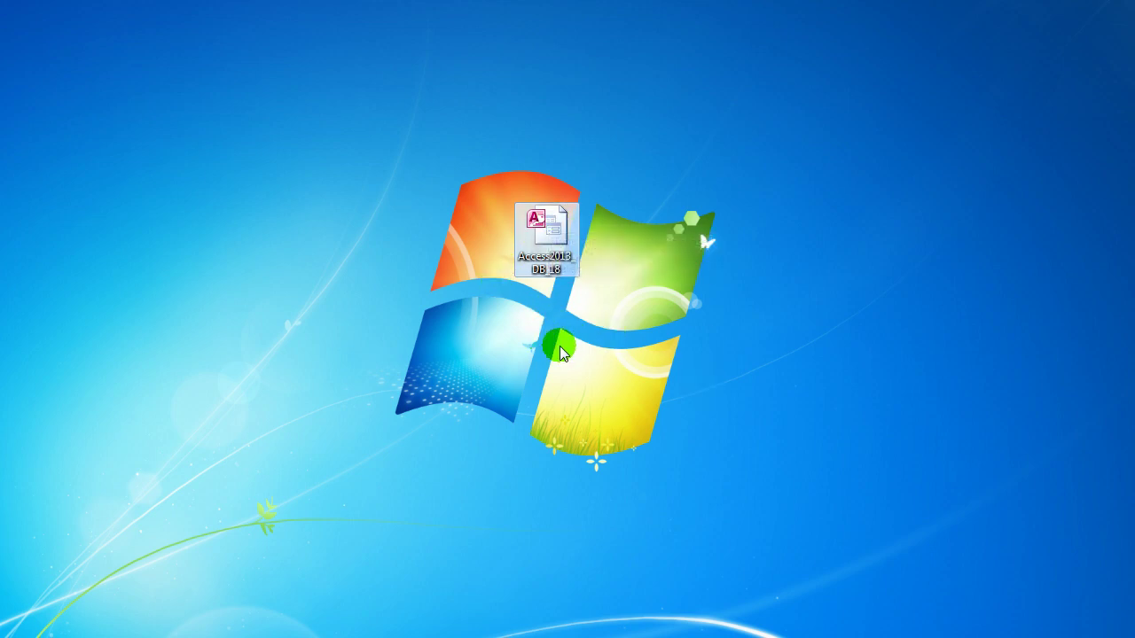
right_click(564, 235)
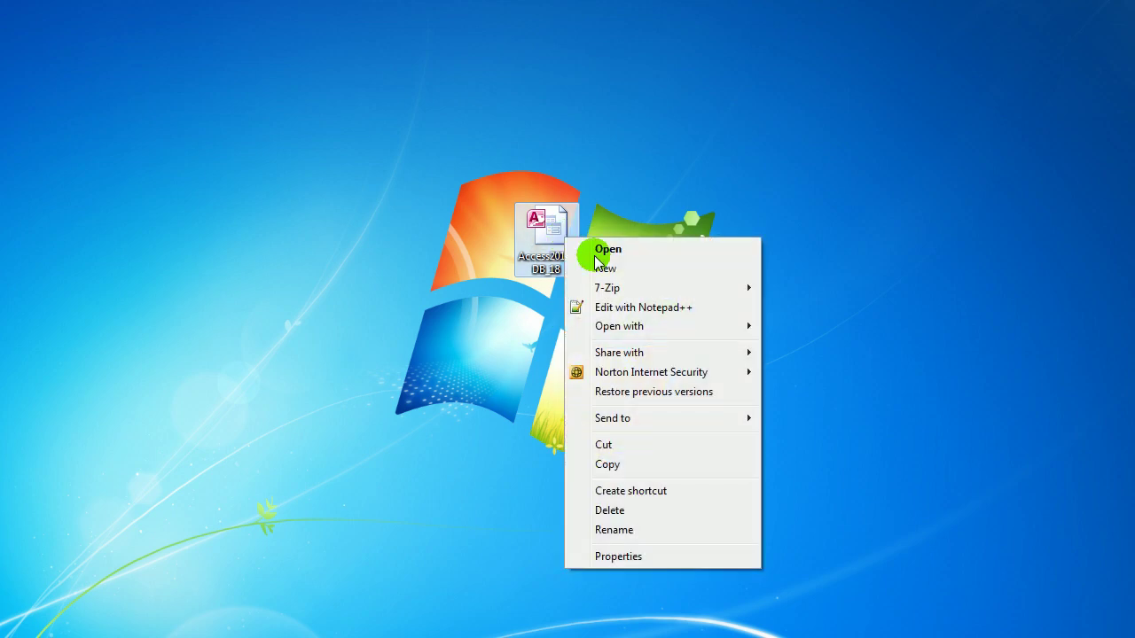
mouse_move(681, 328)
left_click(808, 344)
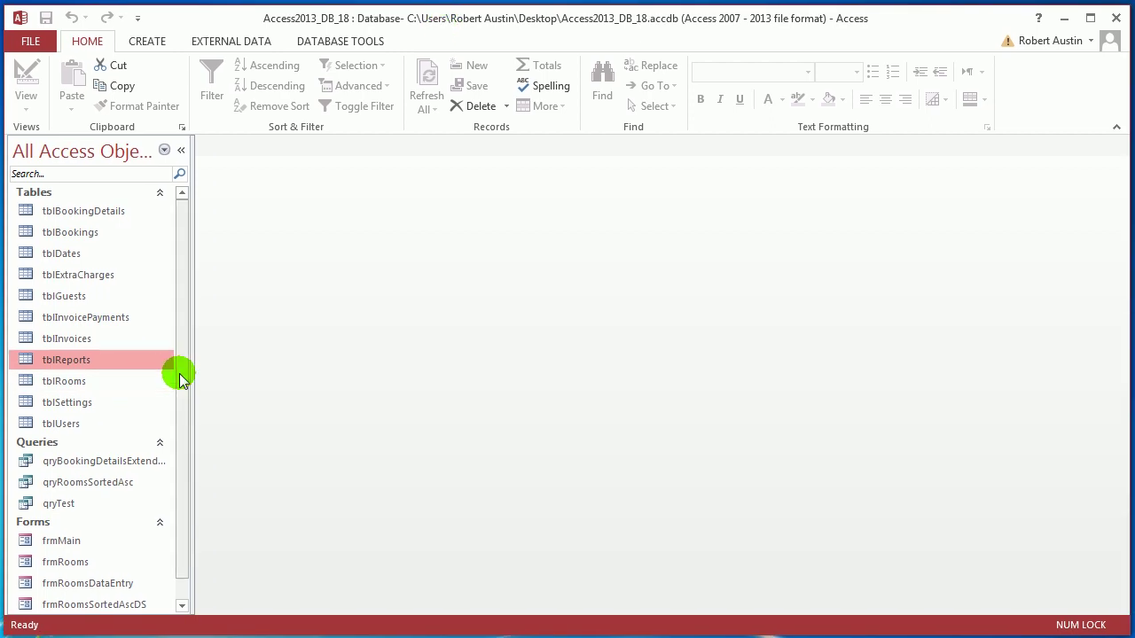
Open the qryBookingDetailsExtended query, collapse the object list, and switch the query to Design view
scroll(179, 428, "down", 1)
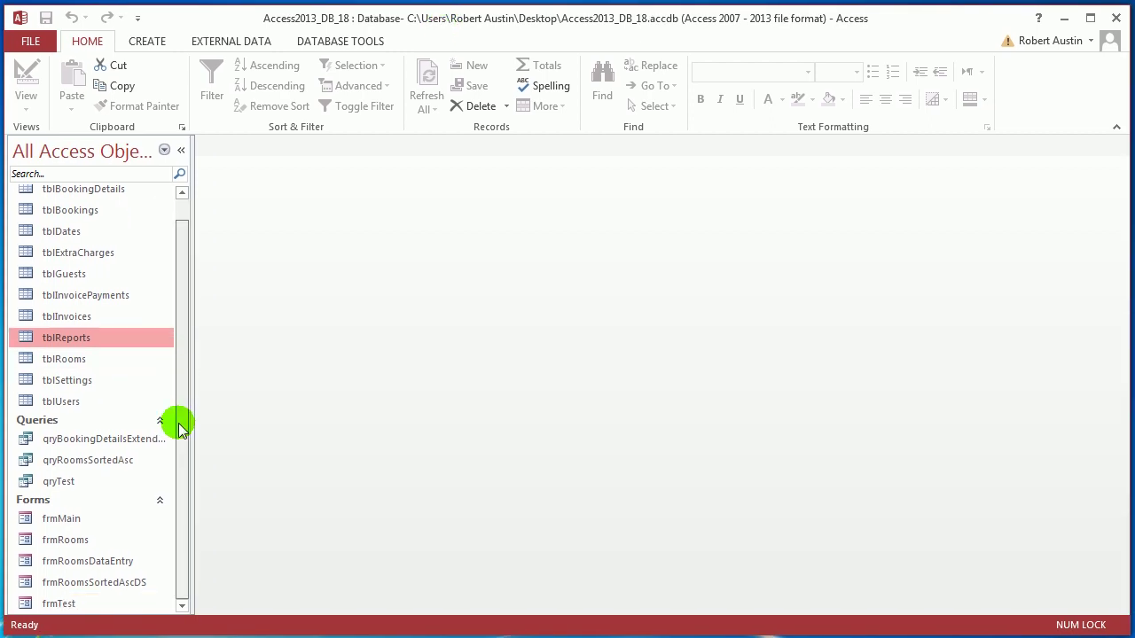
left_click(118, 438)
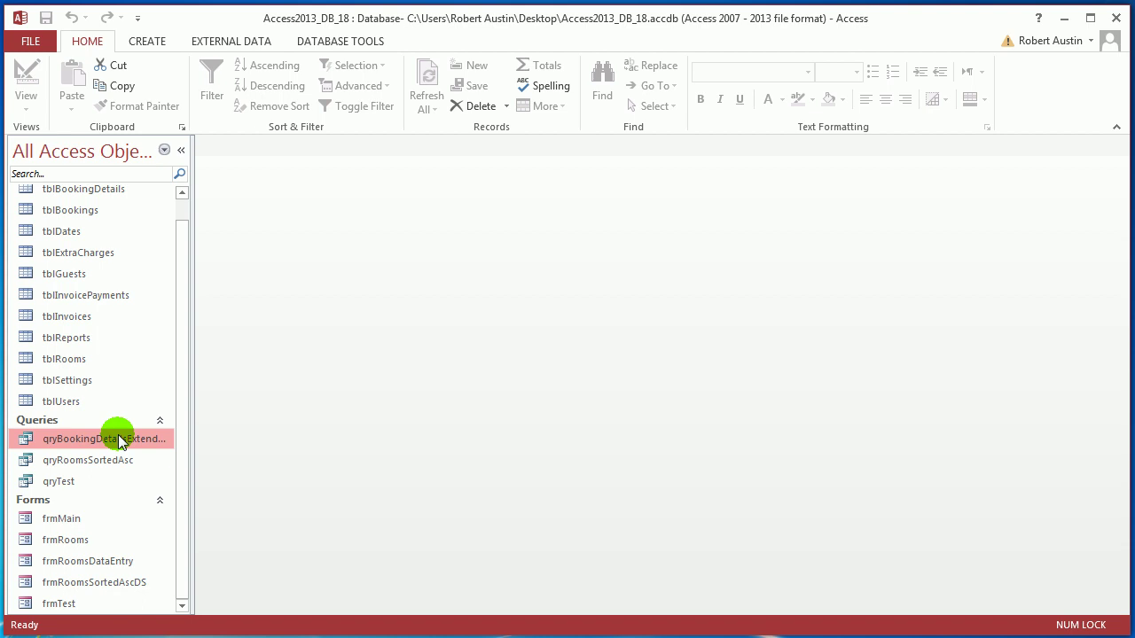
double_click(118, 438)
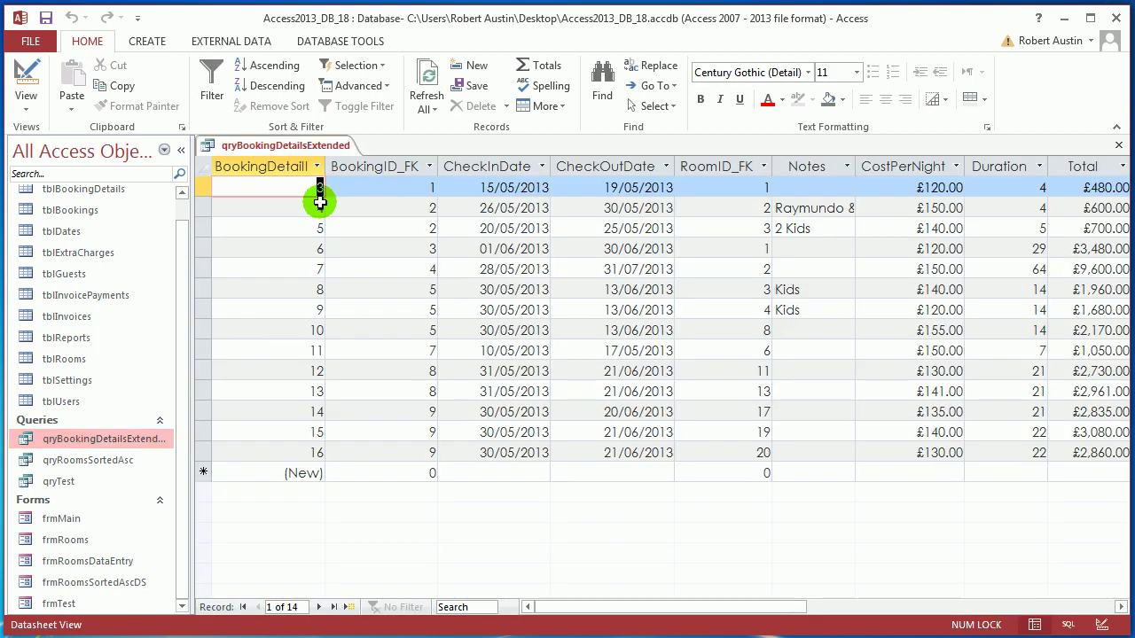
left_click(181, 150)
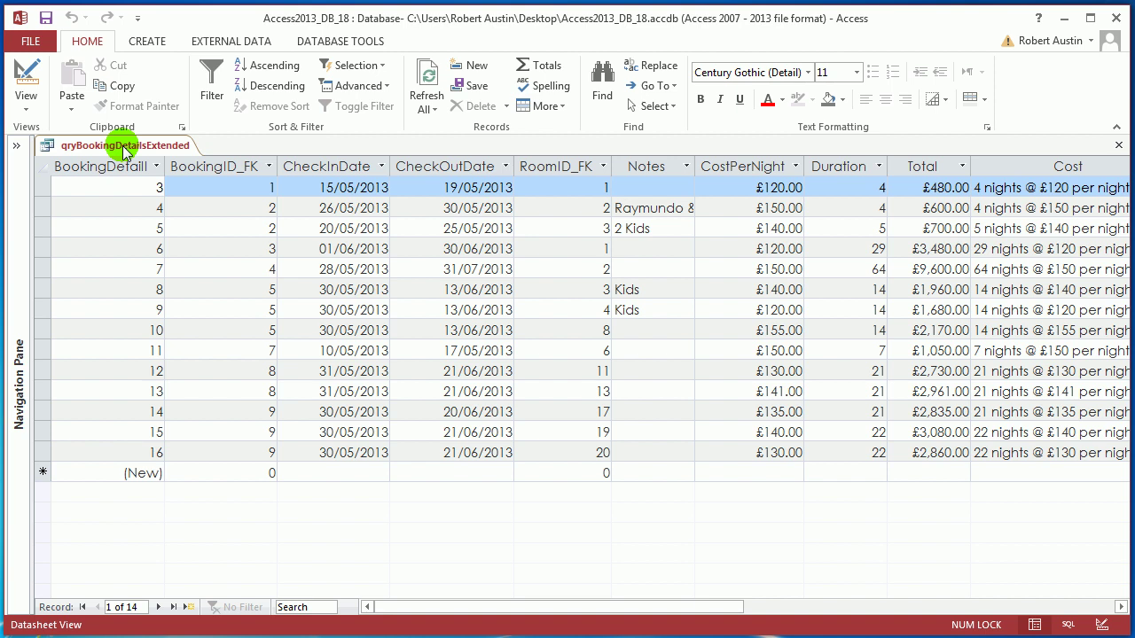
right_click(124, 152)
left_click(180, 225)
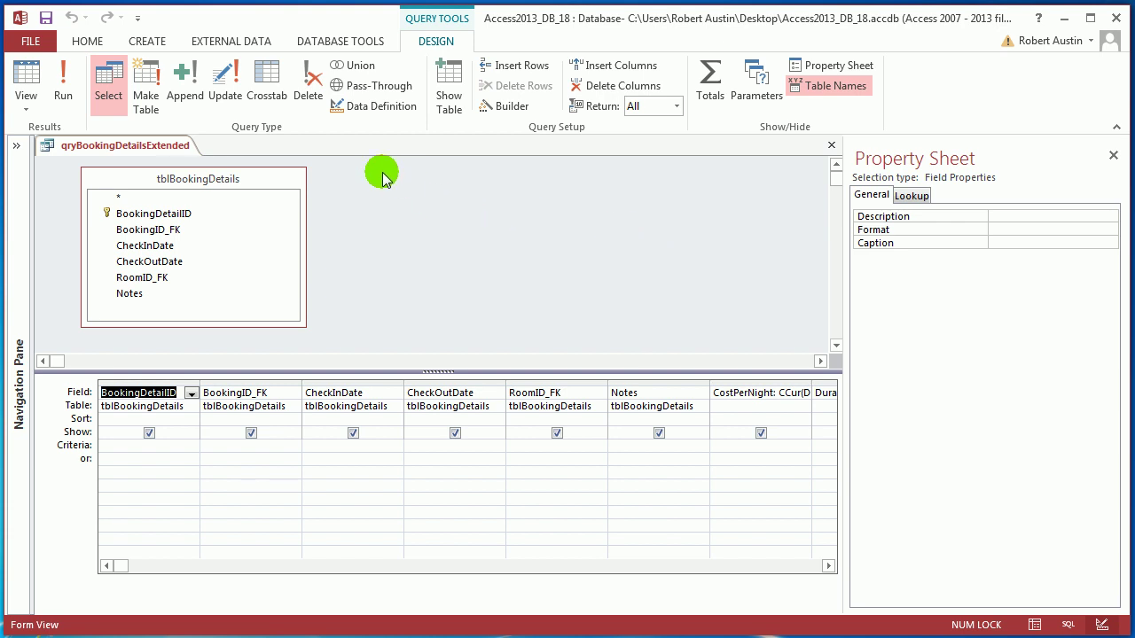
Add the tblBookings table to the query design alongside tblBookingDetails
left_click(270, 183)
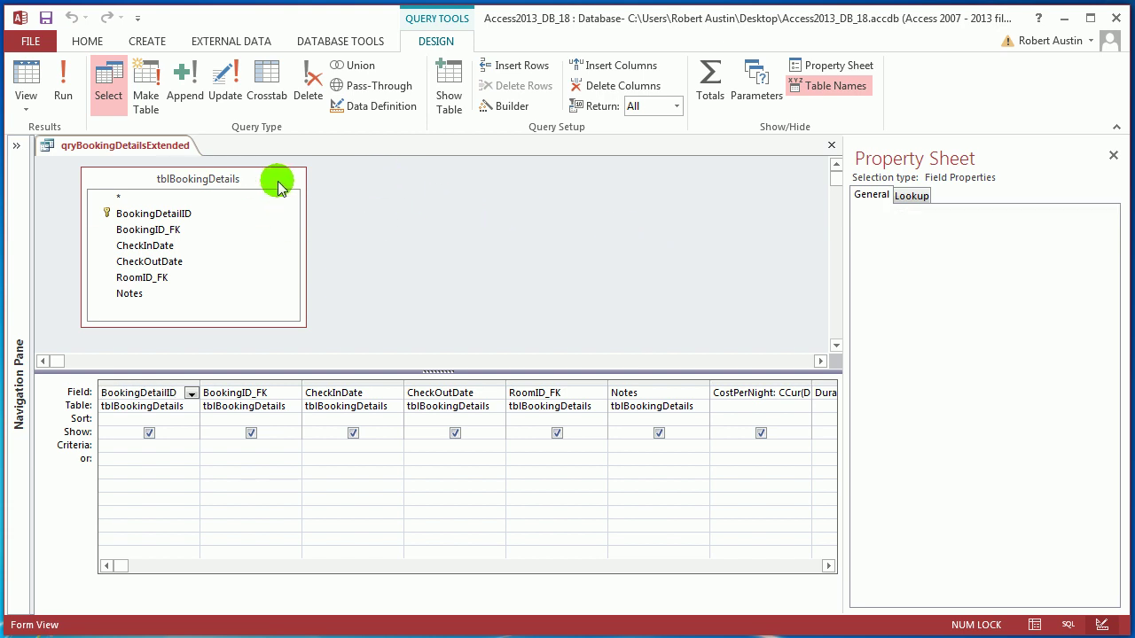
right_click(394, 206)
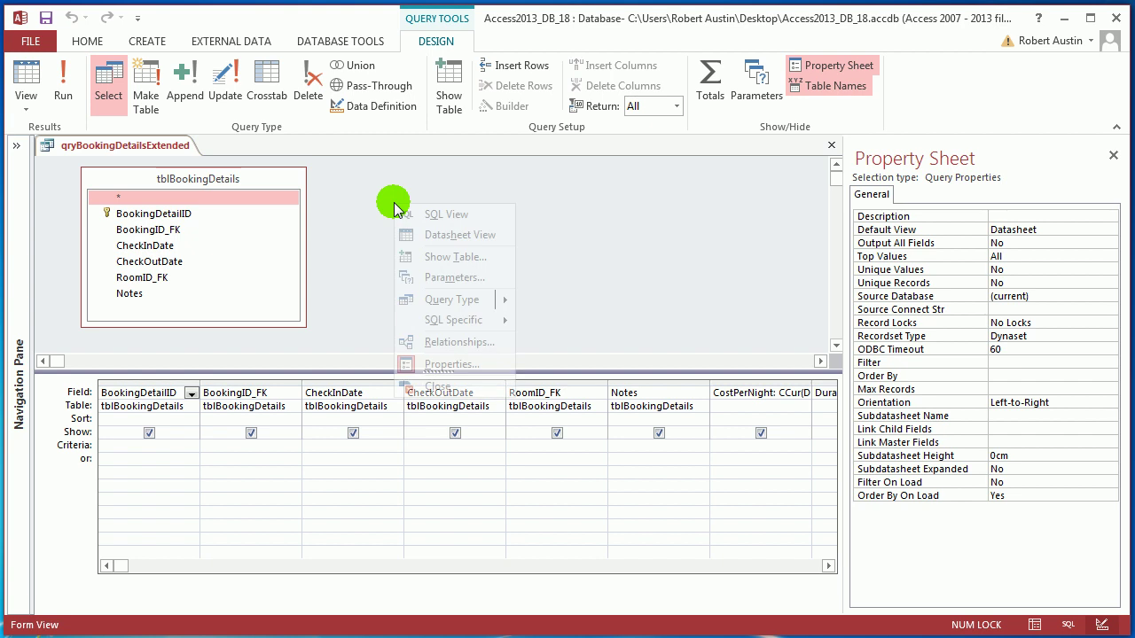
left_click(462, 259)
left_click(491, 450)
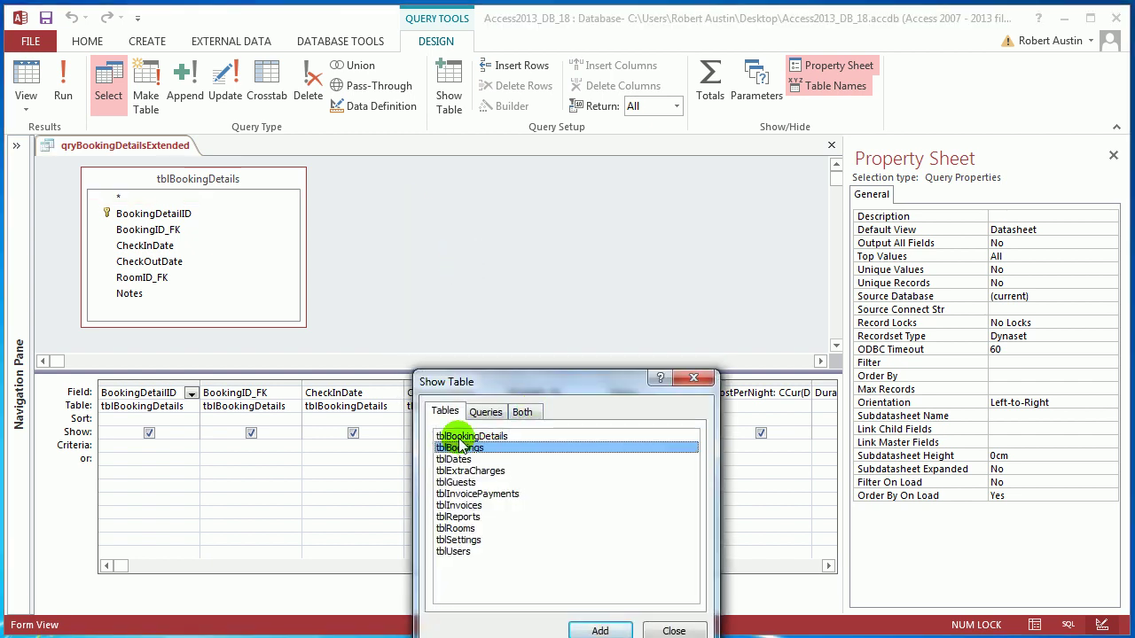
left_click(616, 630)
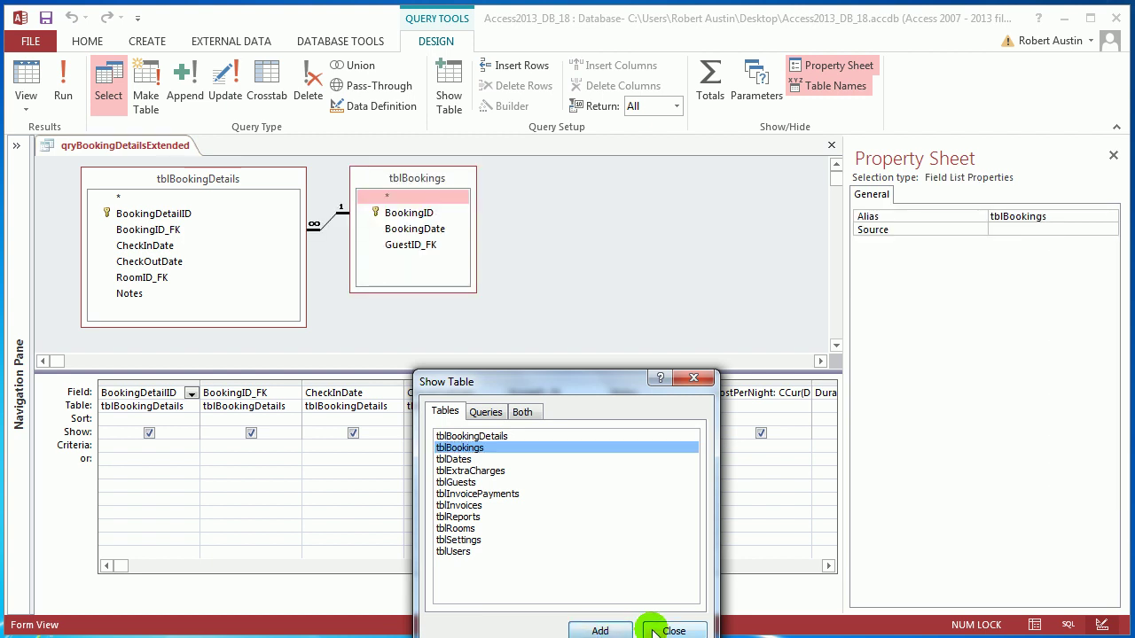
left_click(691, 378)
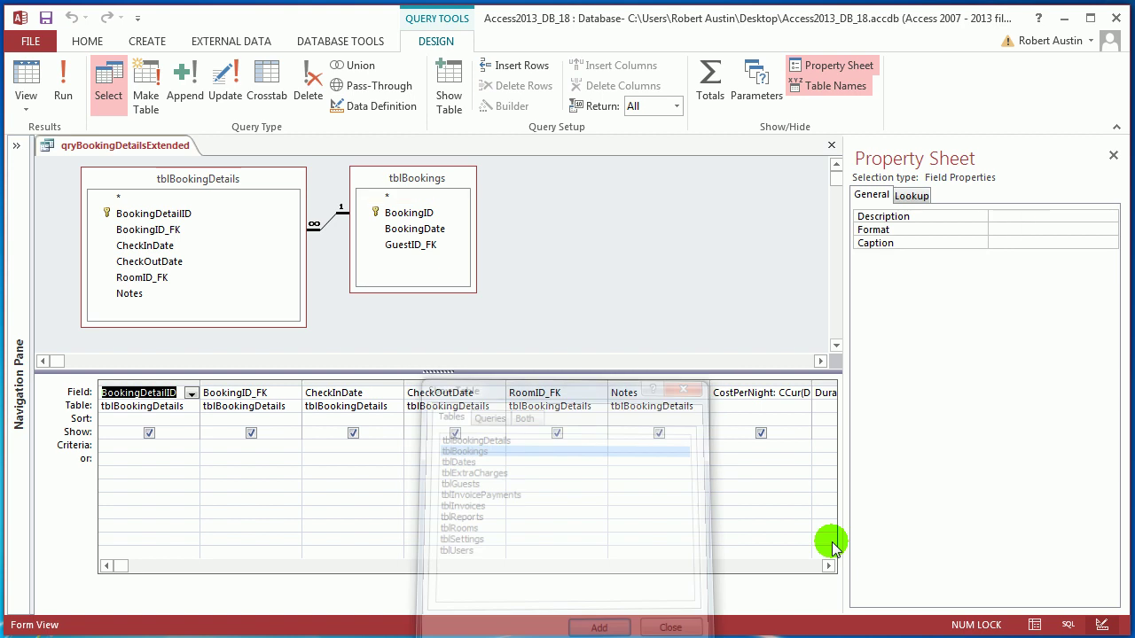
Append GuestID_FK from tblBookings and RoomID_FK from tblBookingDetails after the Cost column, and run the query to check the new columns
scroll(828, 566, "right", 7)
left_click_drag(411, 245, 452, 423)
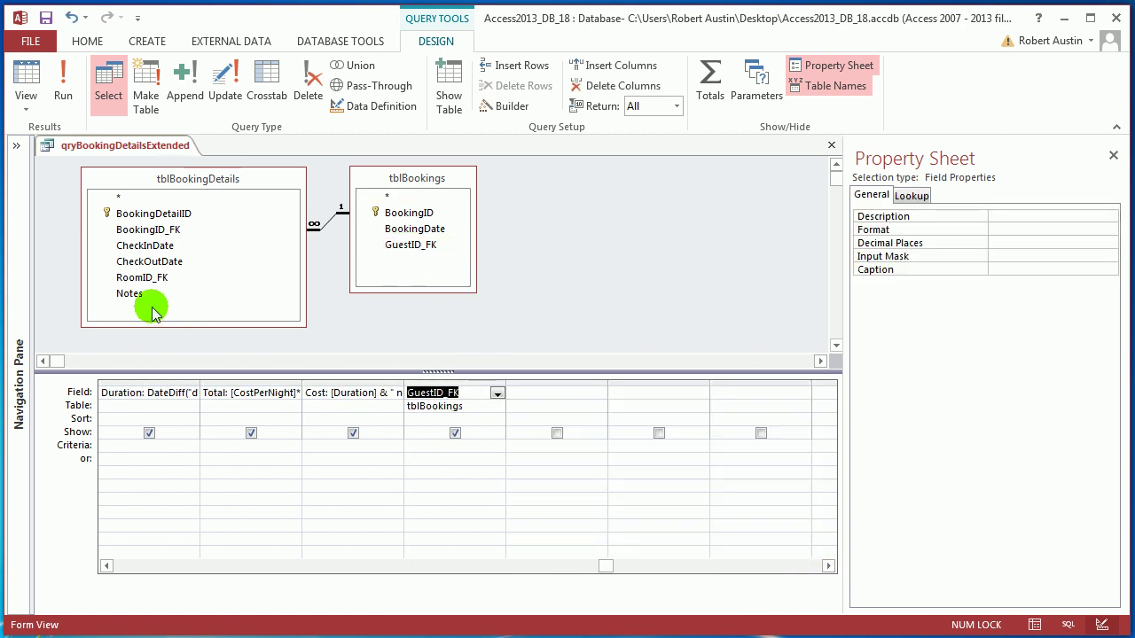
left_click_drag(142, 277, 552, 398)
left_click(58, 80)
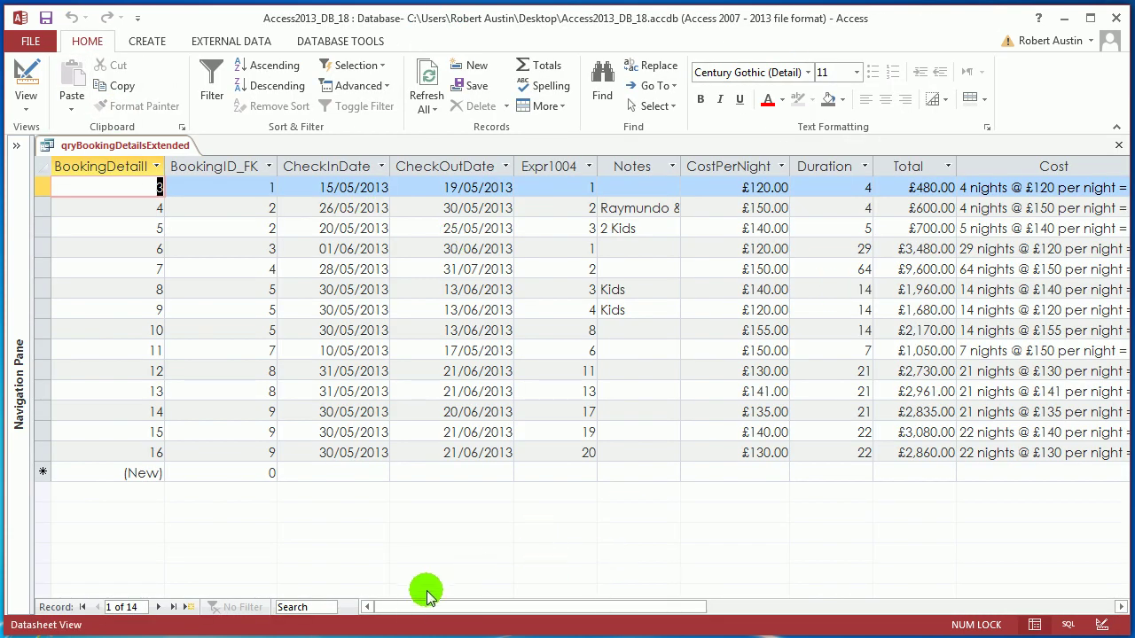
left_click_drag(413, 605, 601, 619)
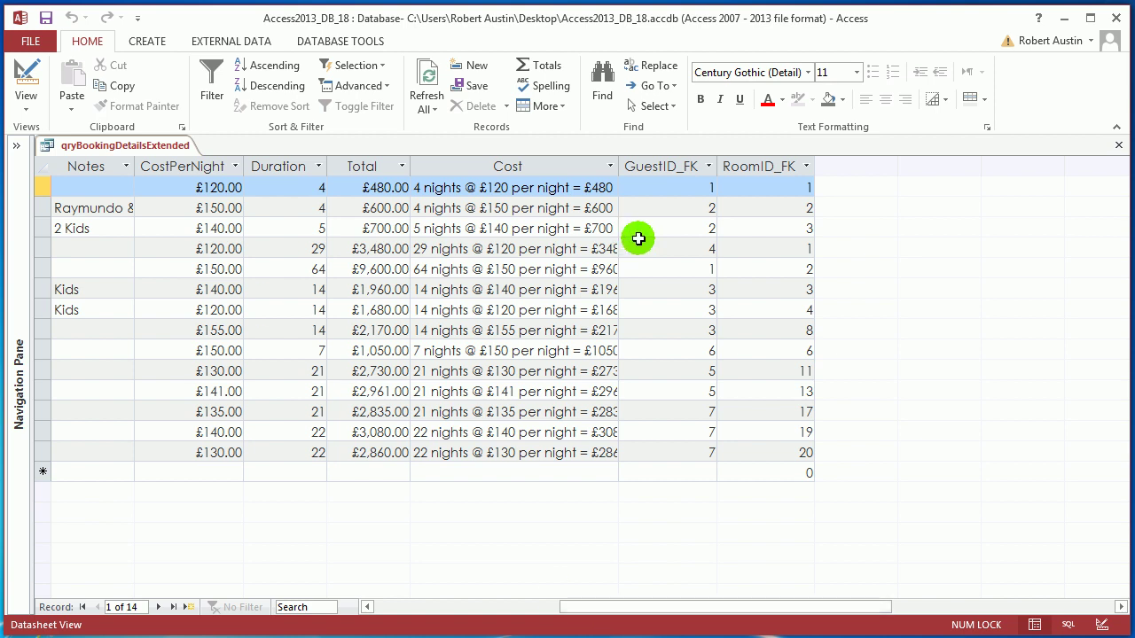
Save the changes to qryBookingDetailsExtended and close the query
right_click(147, 147)
left_click(164, 167)
right_click(151, 146)
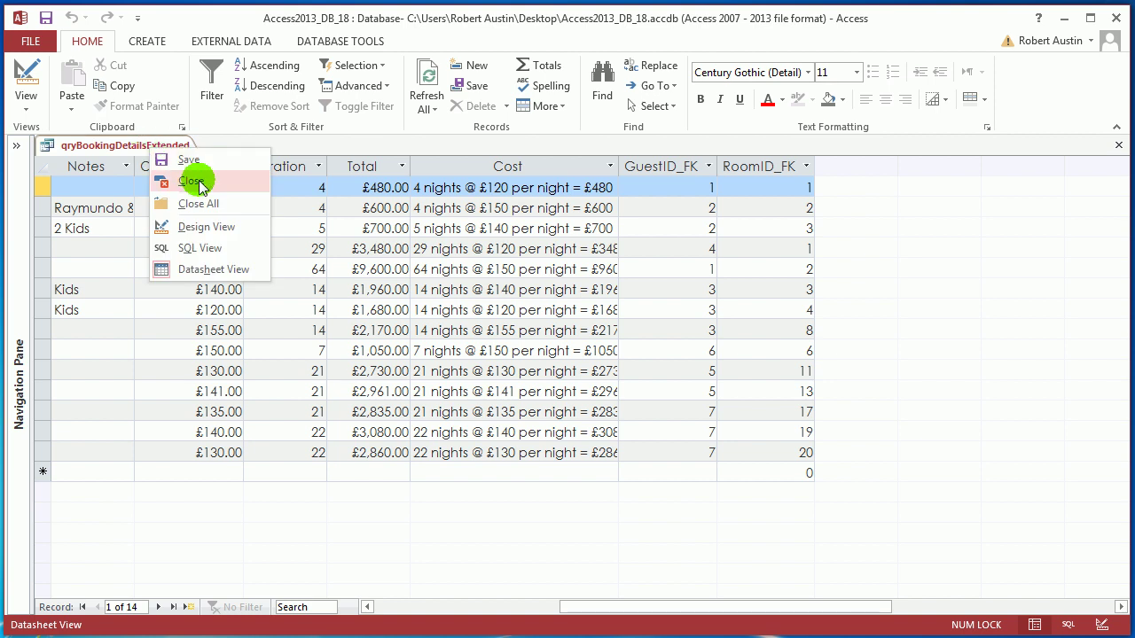
left_click(207, 190)
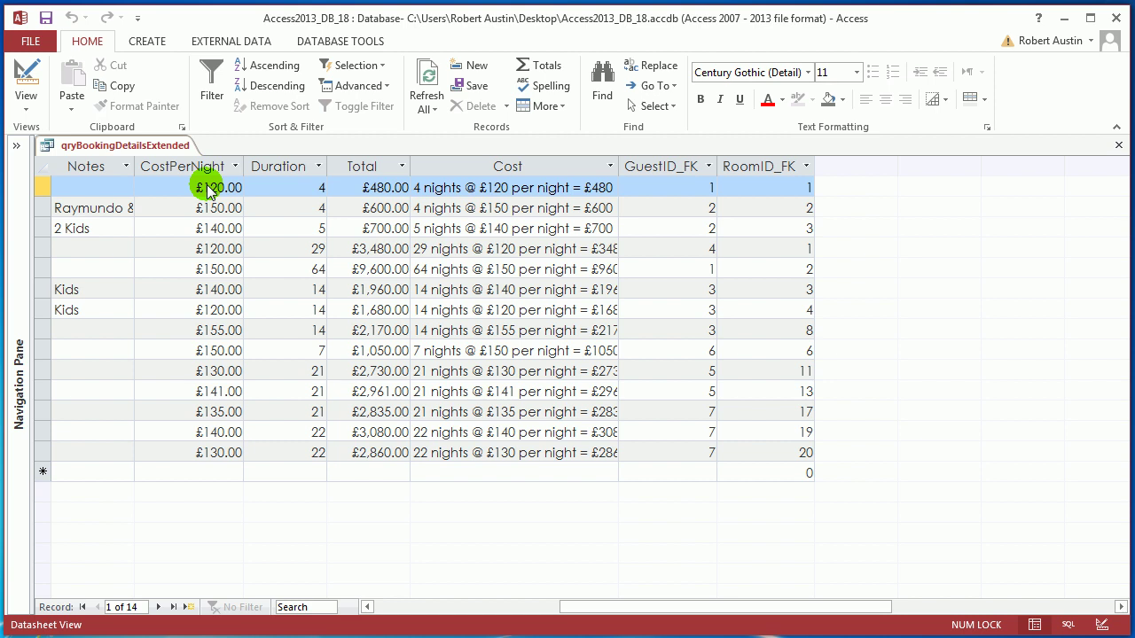
Create a blank report in Design view and shorten its Detail section to about 1.5 cm
left_click(148, 43)
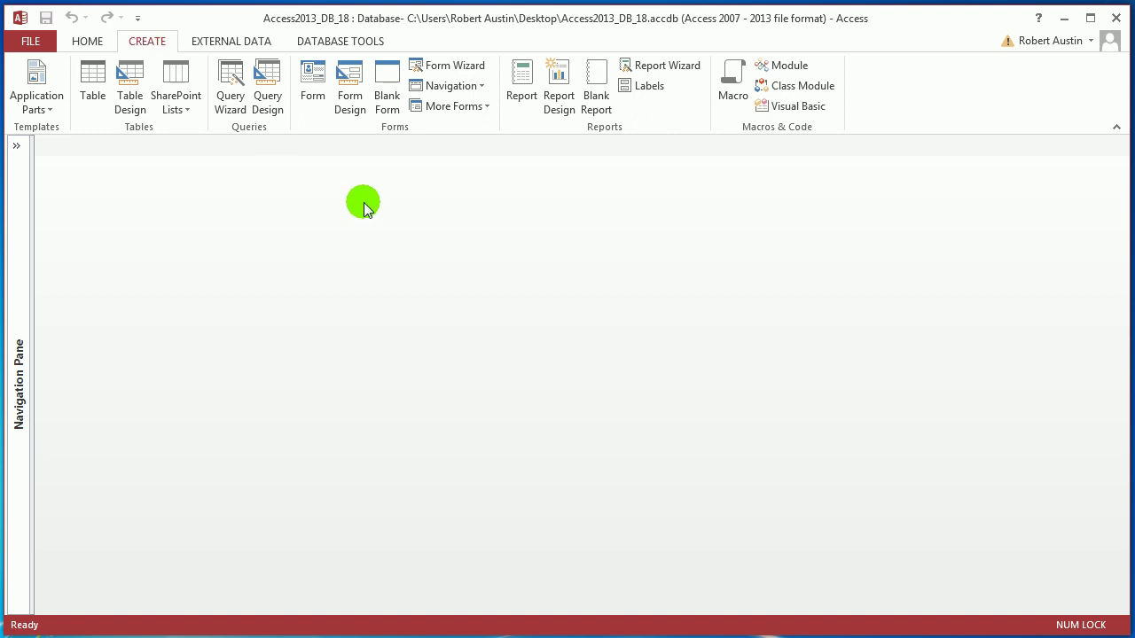
left_click(556, 100)
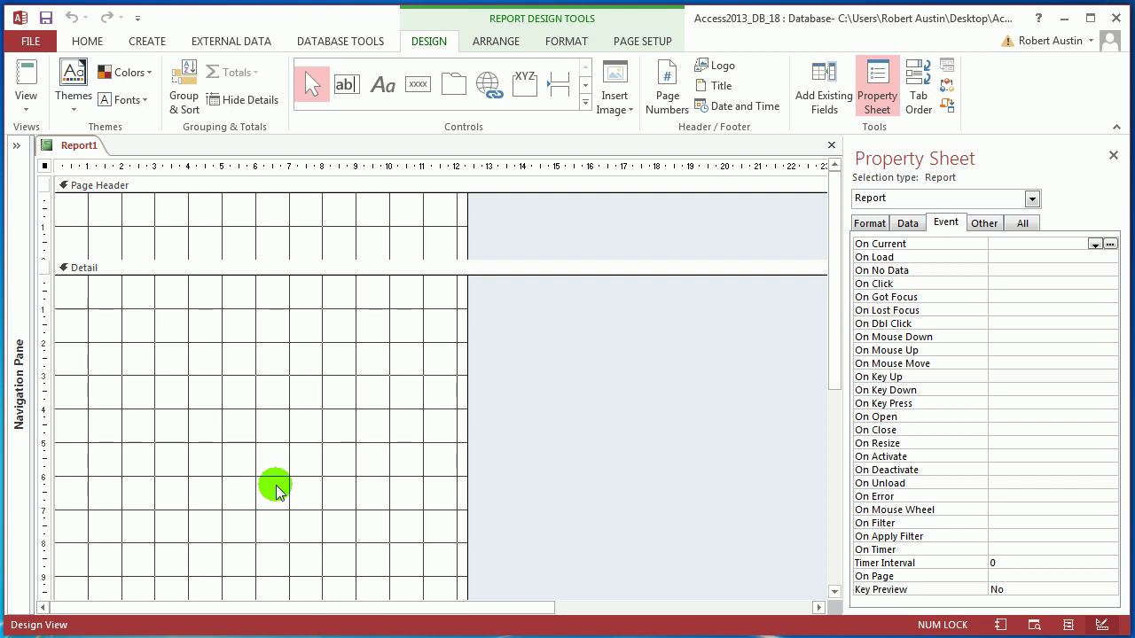
left_click_drag(828, 299, 851, 329)
scroll(401, 468, "down", 1)
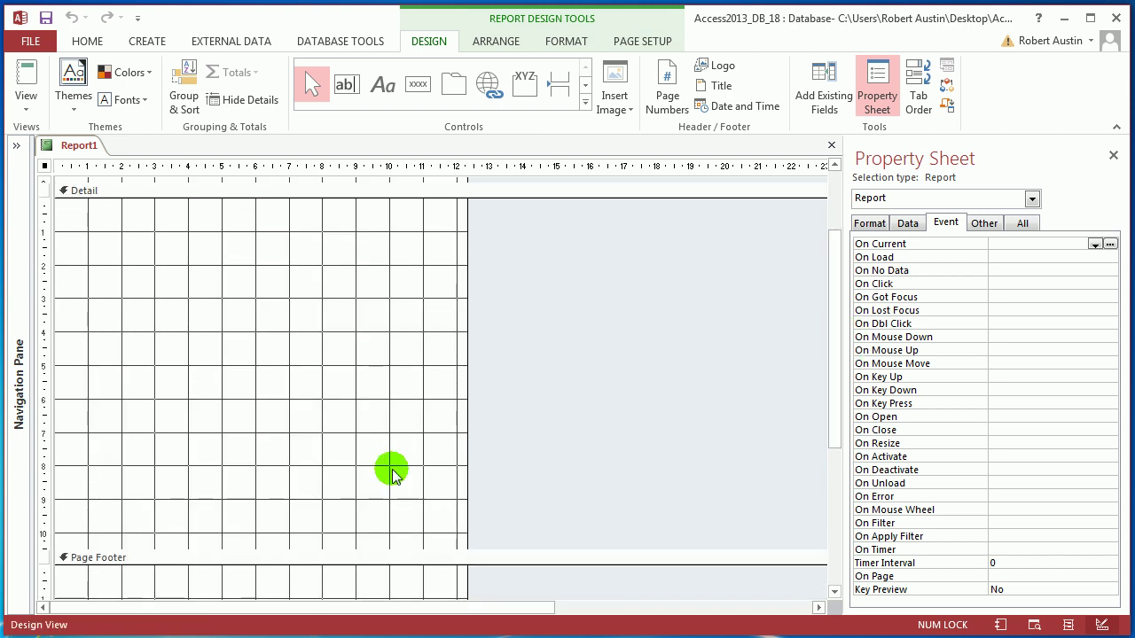
left_click_drag(317, 551, 338, 300)
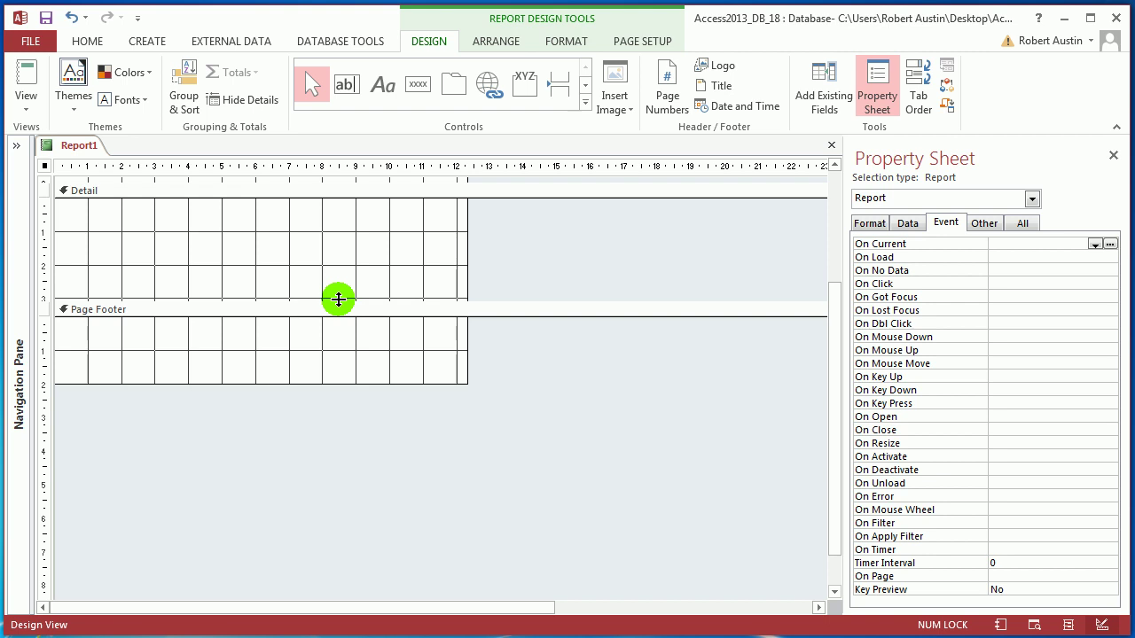
scroll(338, 300, "up", 2)
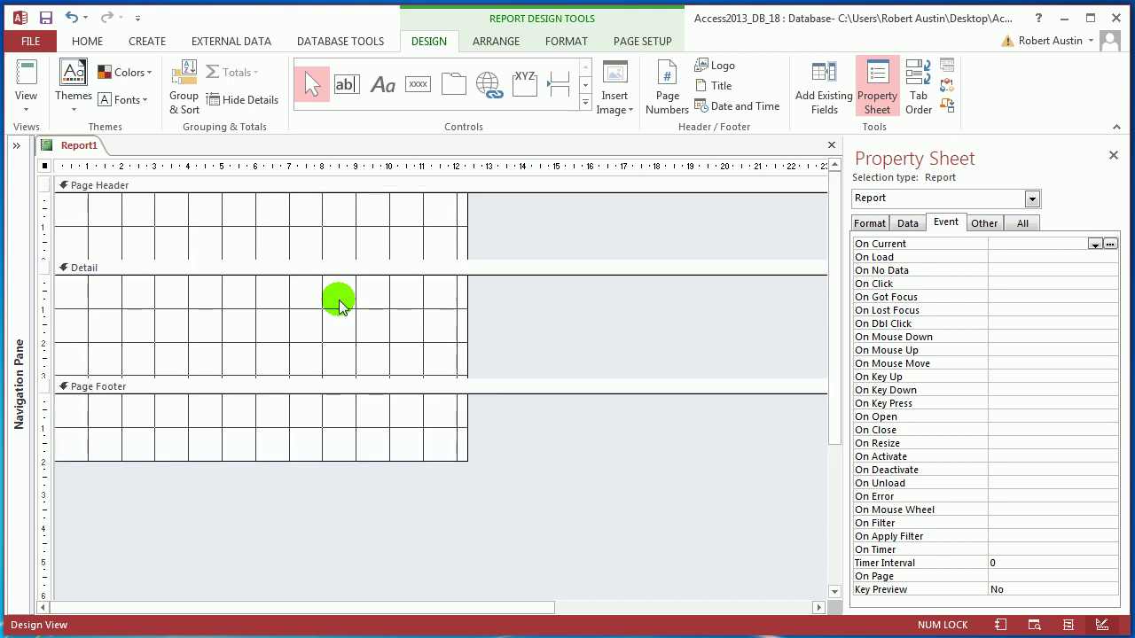
left_click_drag(278, 388, 292, 328)
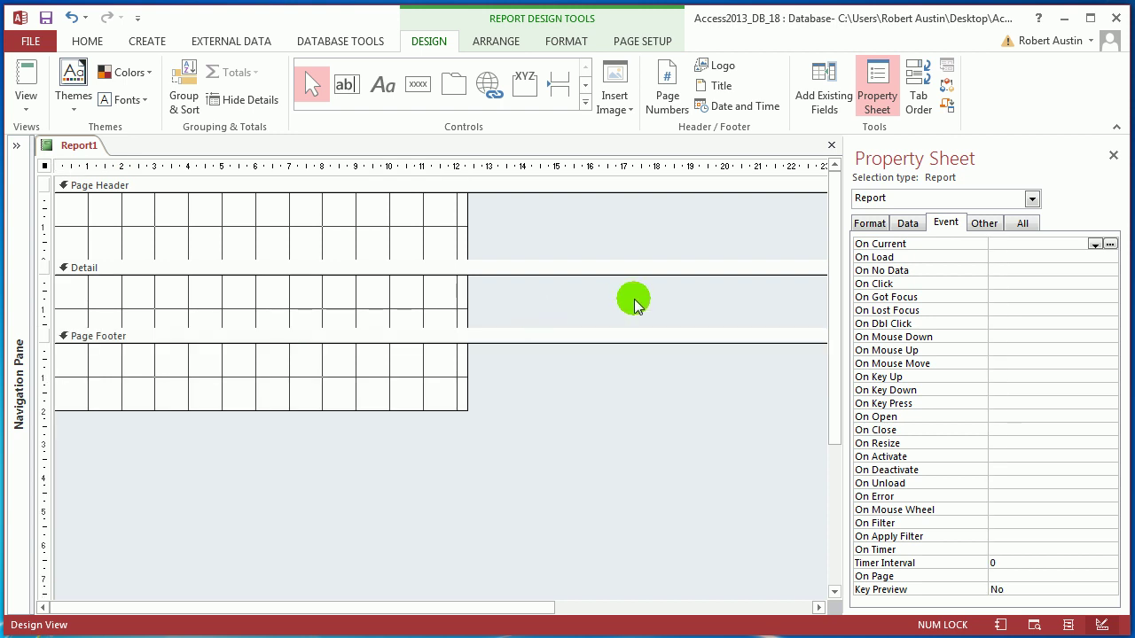
Save the new report as rptGuestActivity, expand the object list, and close the report
right_click(77, 146)
left_click(93, 159)
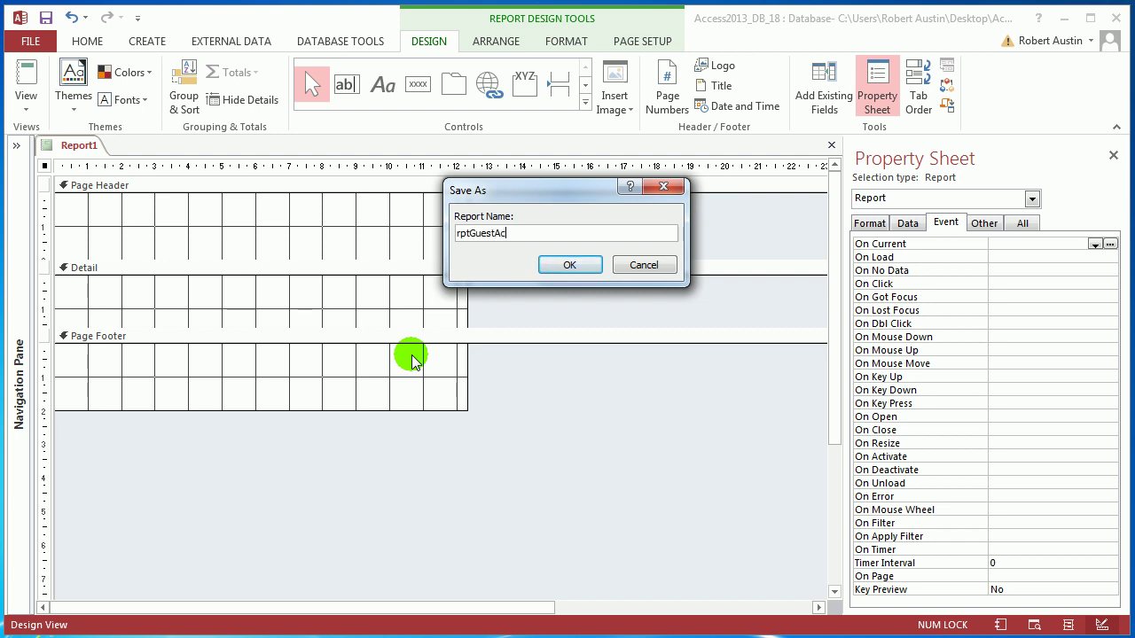
left_click(569, 265)
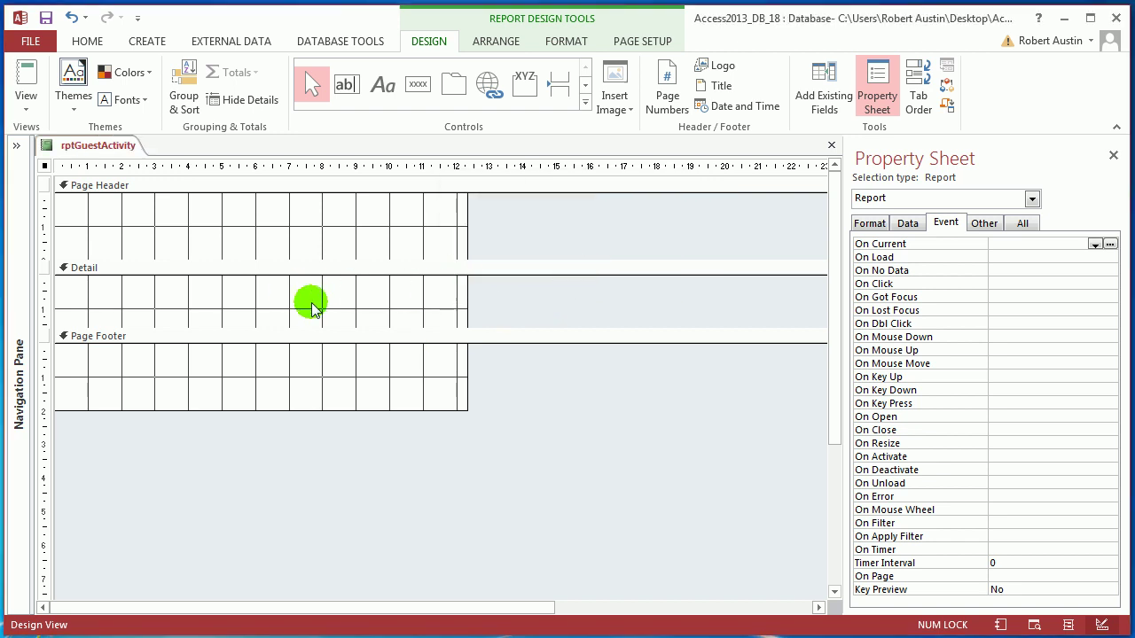
left_click(14, 149)
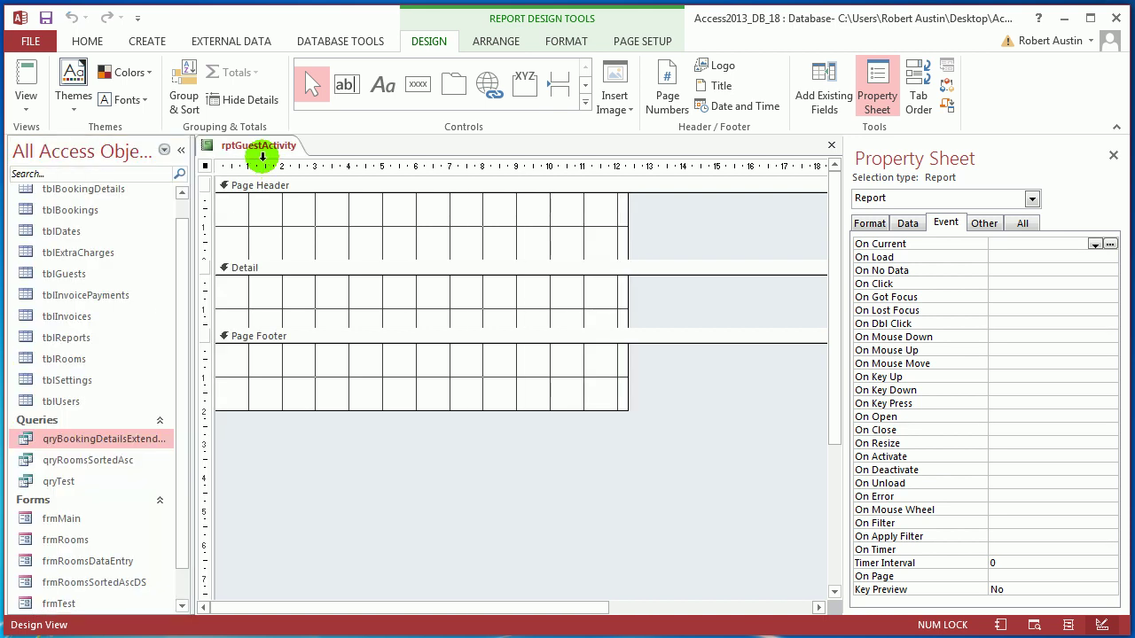
right_click(261, 148)
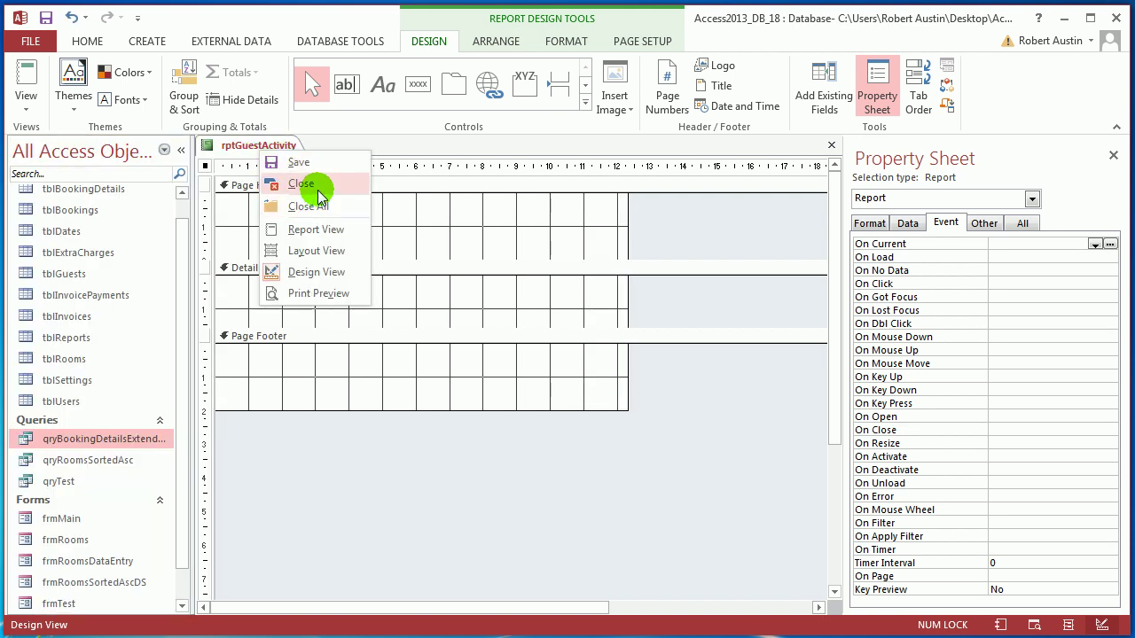
left_click(311, 187)
Rename the rptGuestActivity report to rptBookingDetailsByGuestSub
left_click_drag(183, 436, 182, 550)
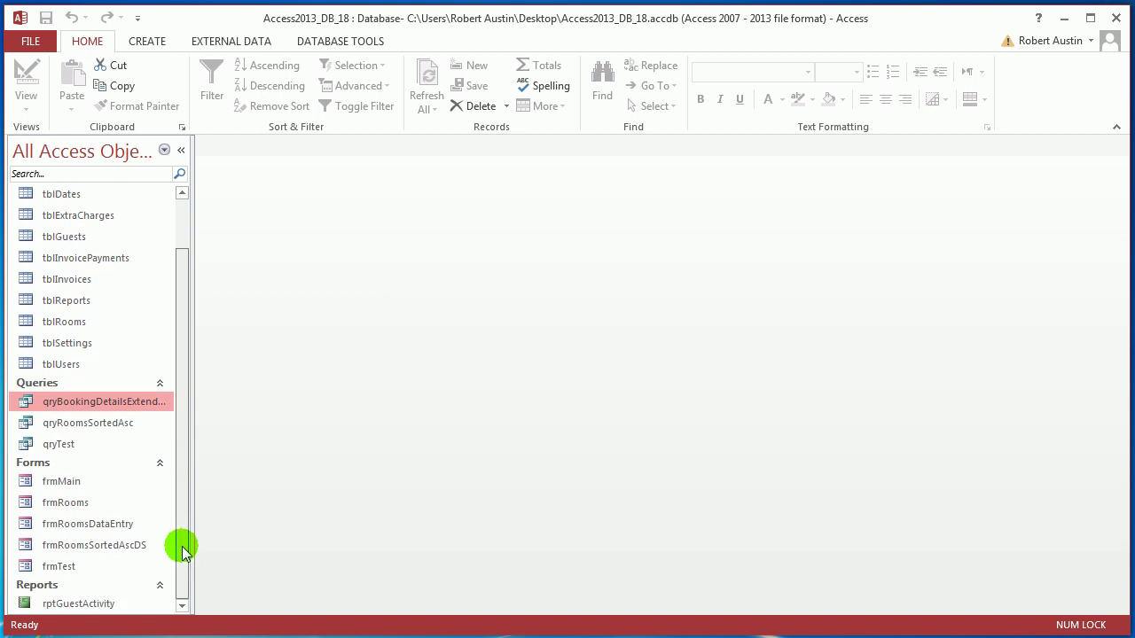
right_click(80, 603)
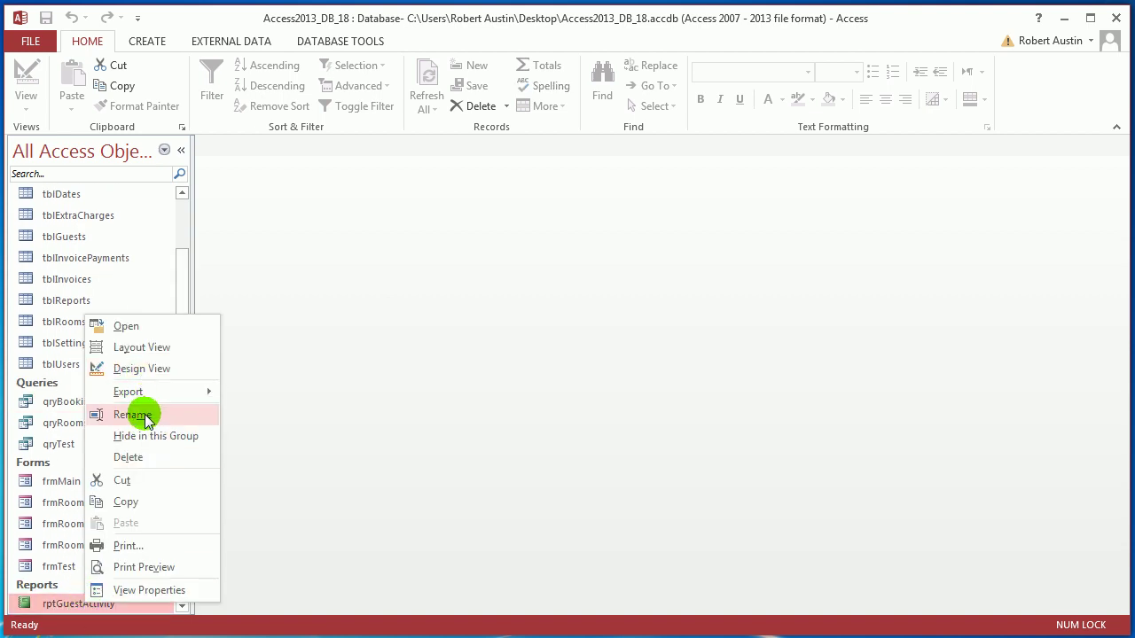
left_click(137, 414)
left_click_drag(57, 604, 167, 607)
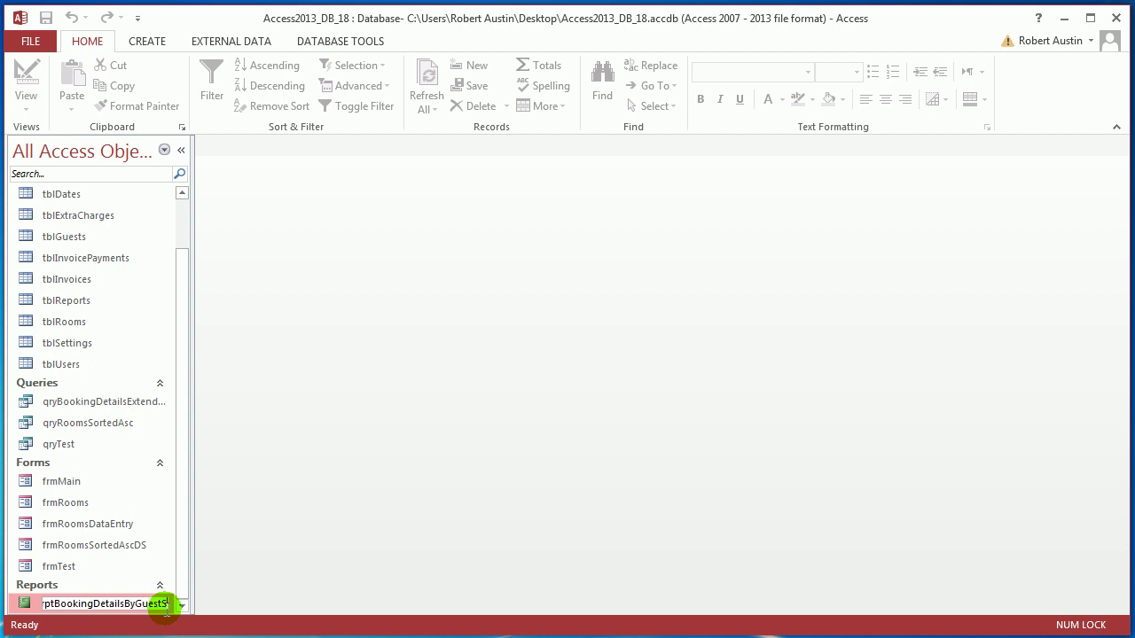
type("b")
key("Return")
Open the rptBookingDetailsByGuestSub report and switch it to Design view
double_click(79, 602)
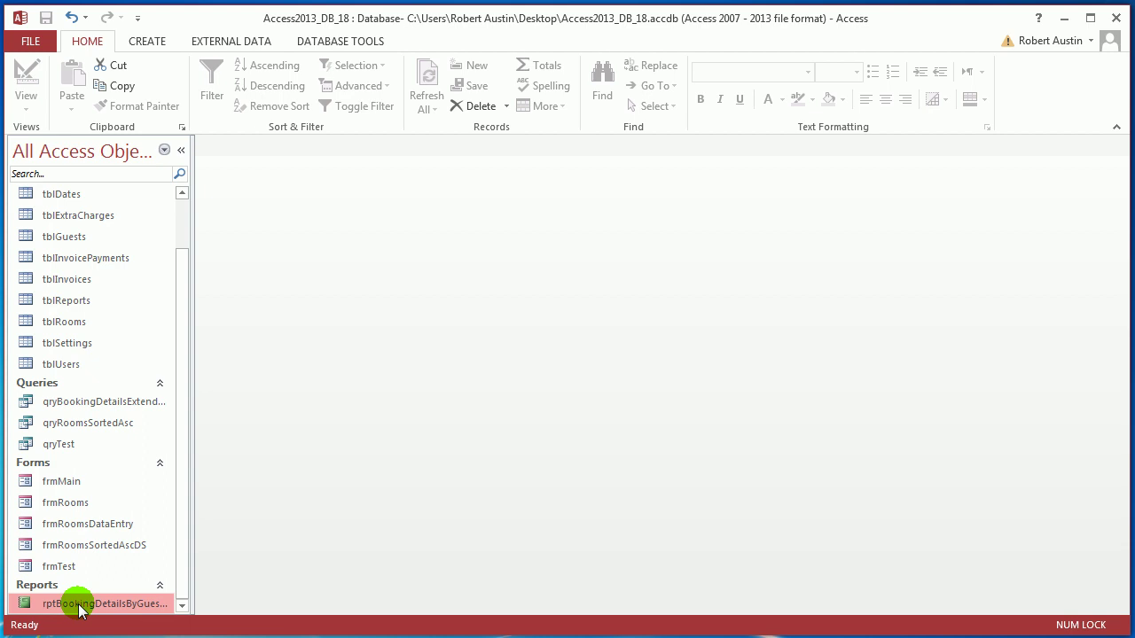
right_click(276, 151)
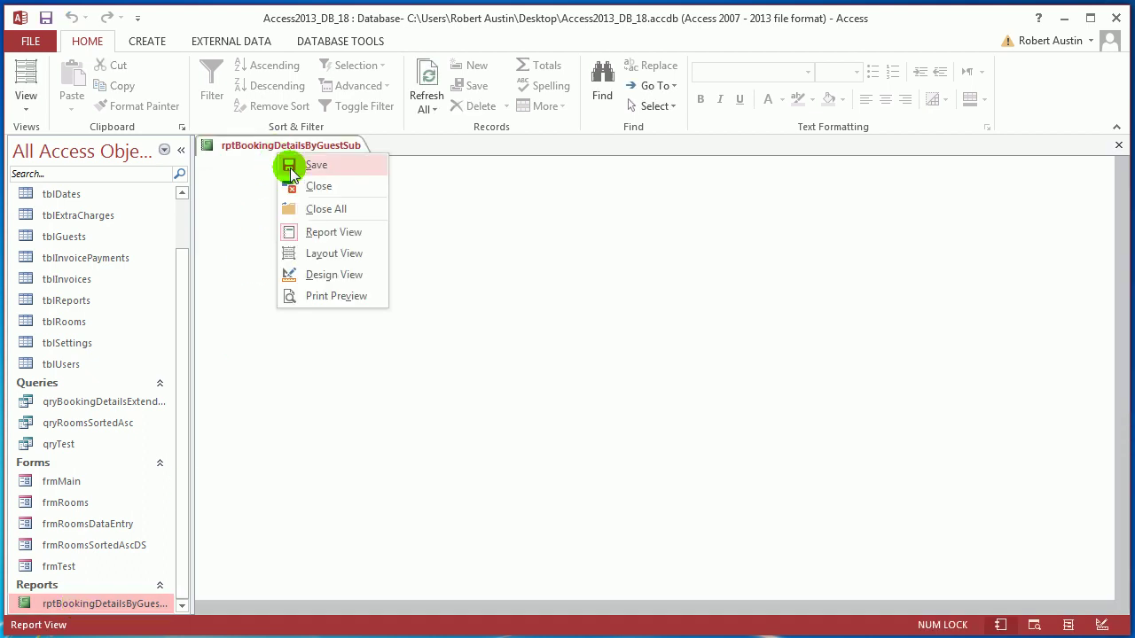
left_click(330, 275)
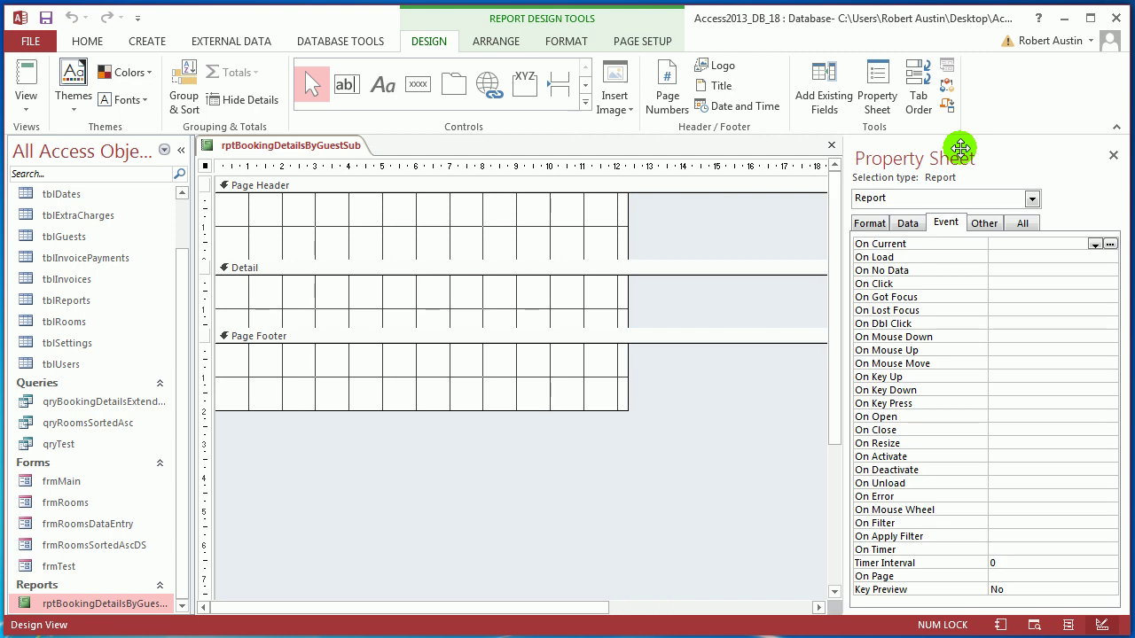
Set the report's Record Source to qryBookingDetailsExtended
left_click(914, 225)
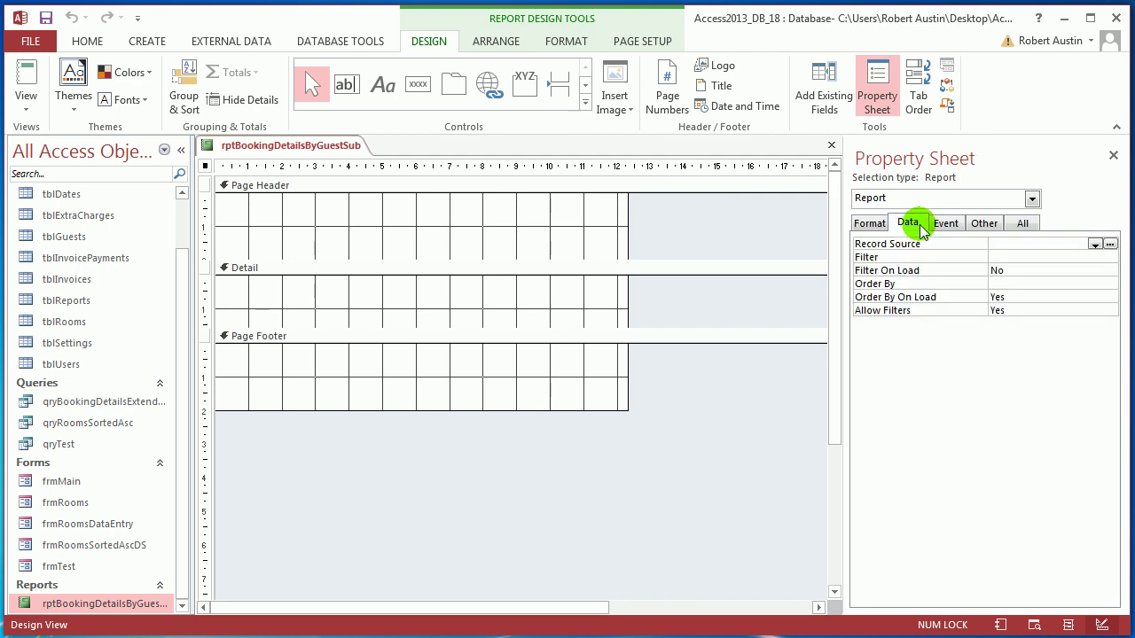
left_click(1096, 244)
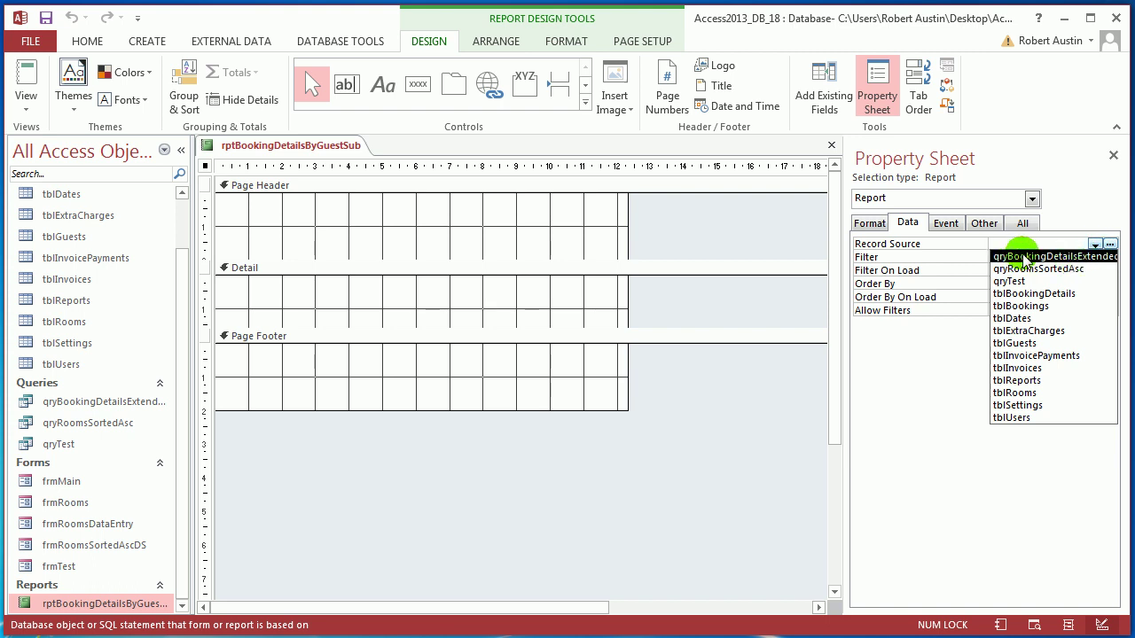
left_click(1077, 256)
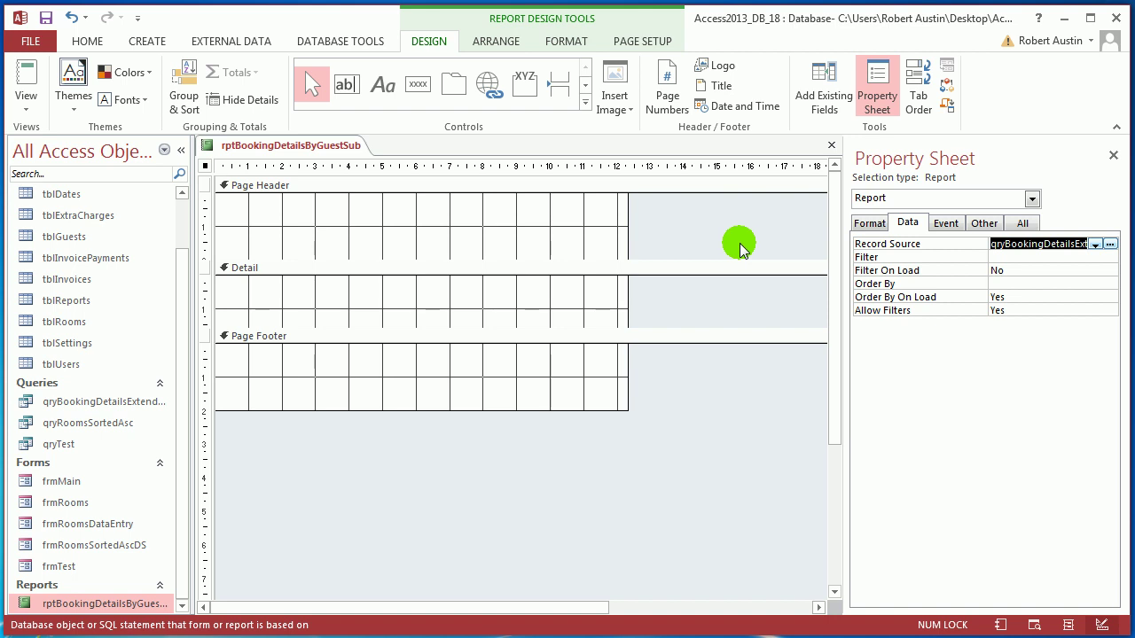
Add the GuestID_FK field to the Detail section and apply a Tabular layout to it
left_click(830, 99)
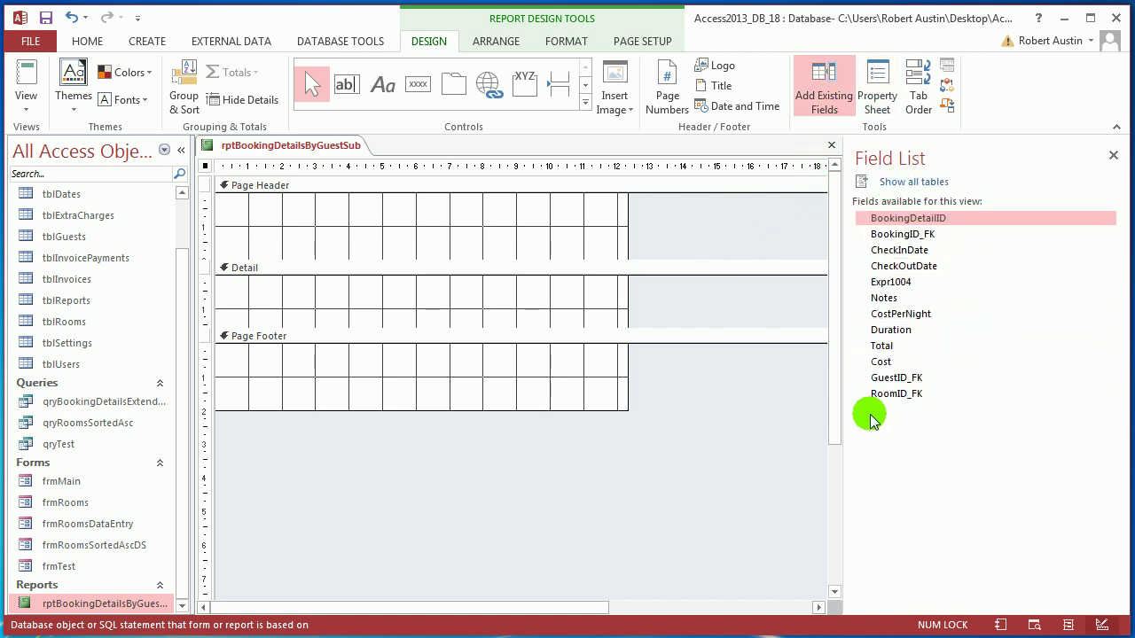
left_click_drag(898, 378, 277, 300)
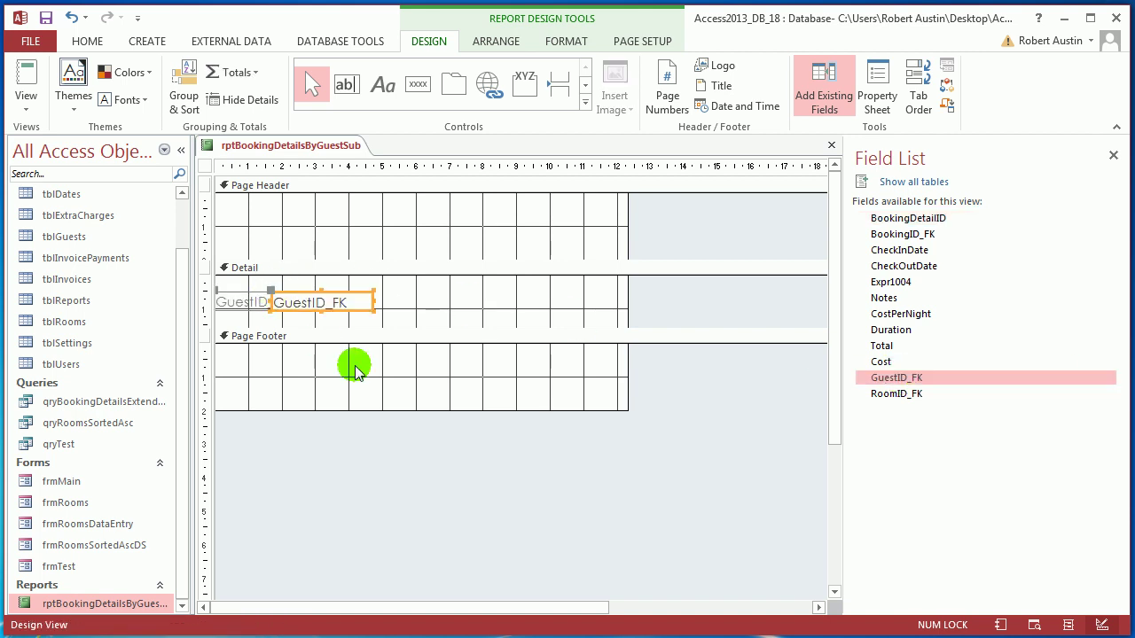
left_click(233, 300)
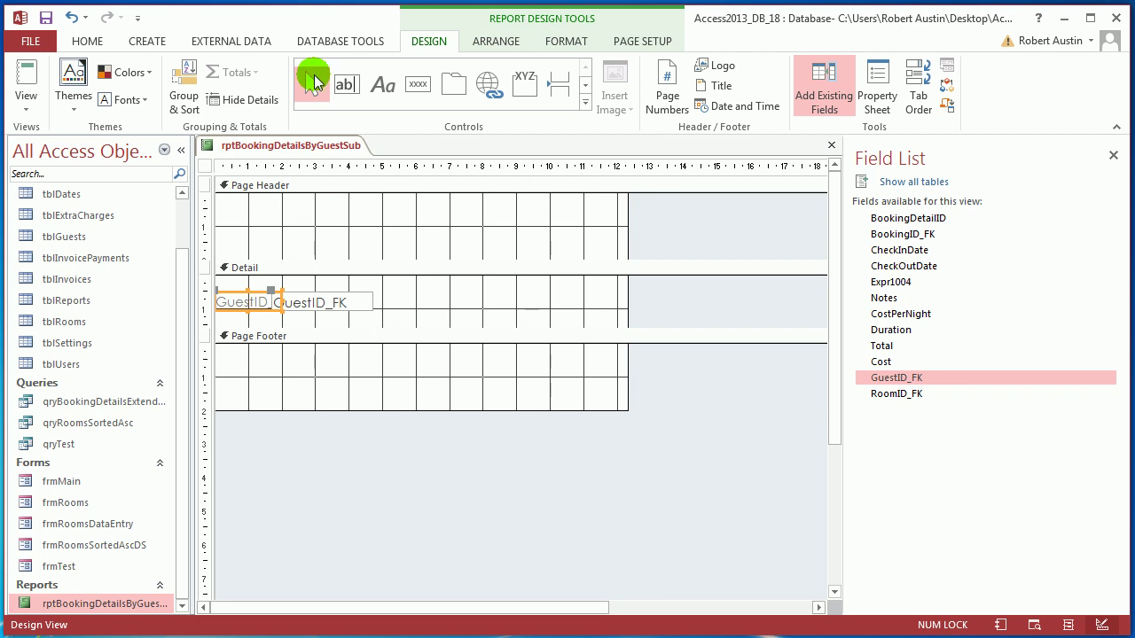
left_click(486, 41)
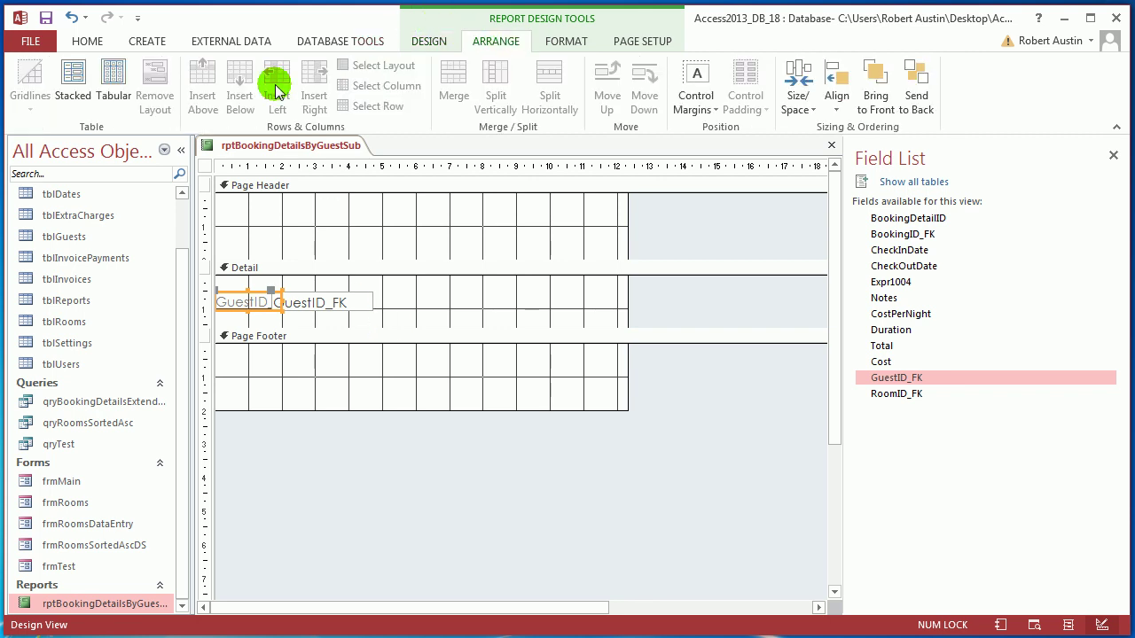
left_click(86, 95)
left_click(114, 88)
left_click(380, 313)
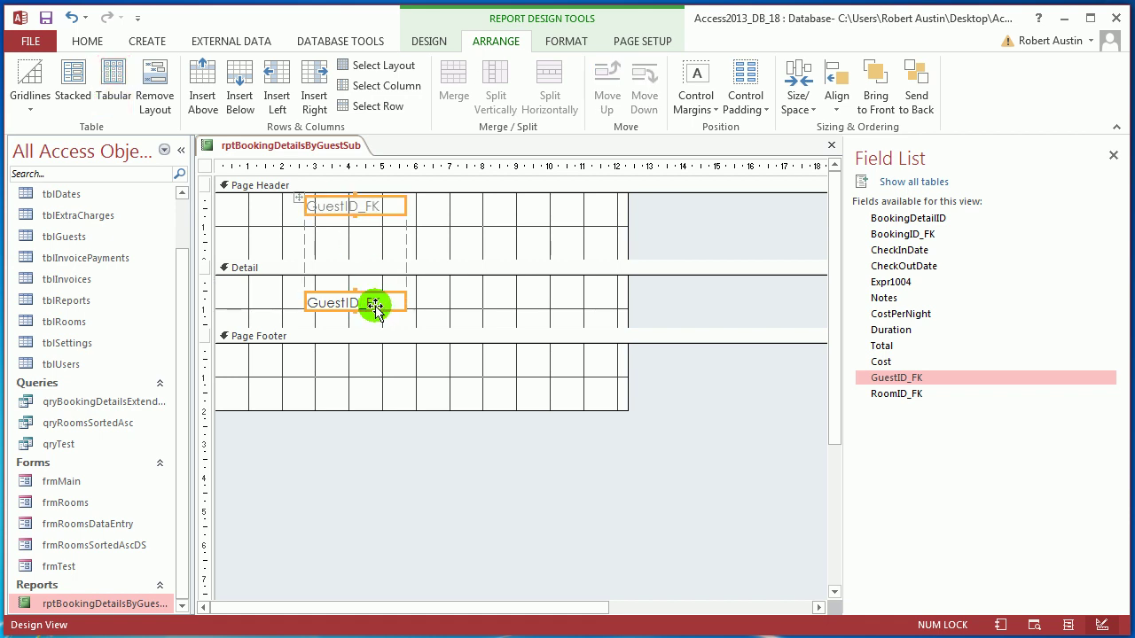
Move the GuestID_FK column to the report's left edge and shrink the Page Header to fit its label
key("Left")
key("Left")
key("Left")
key("Left")
key("Left")
key("Left")
key("Left")
key("Left")
key("Left")
left_click_drag(379, 270, 398, 216)
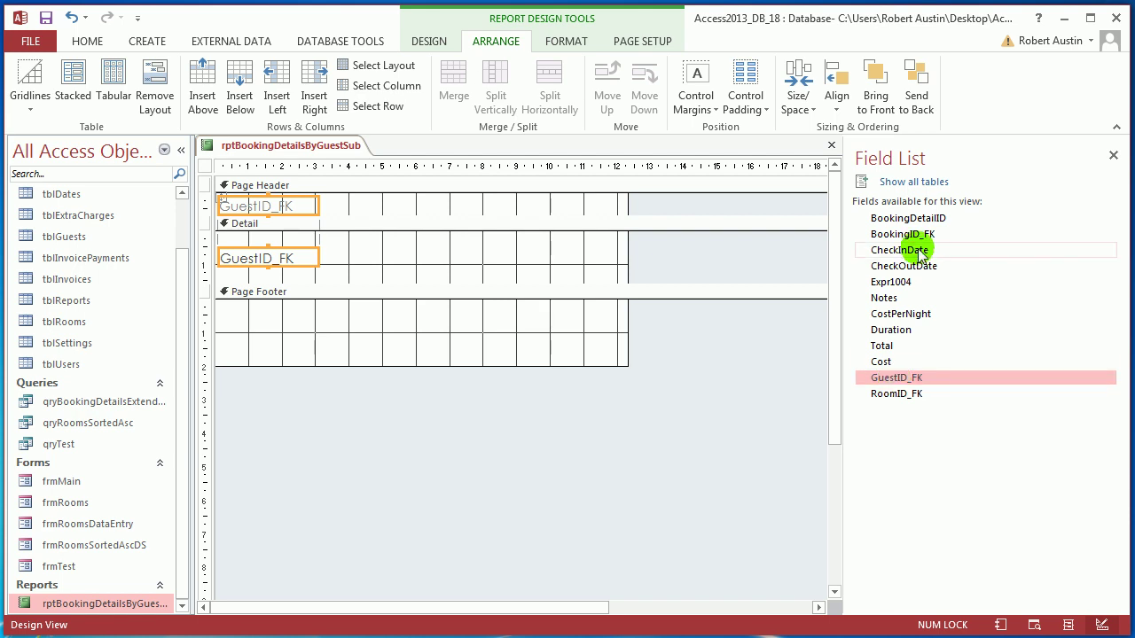
Add CheckInDate, CheckOutDate and Cost as columns after GuestID_FK and show the report in Report View
left_click_drag(921, 254, 323, 209)
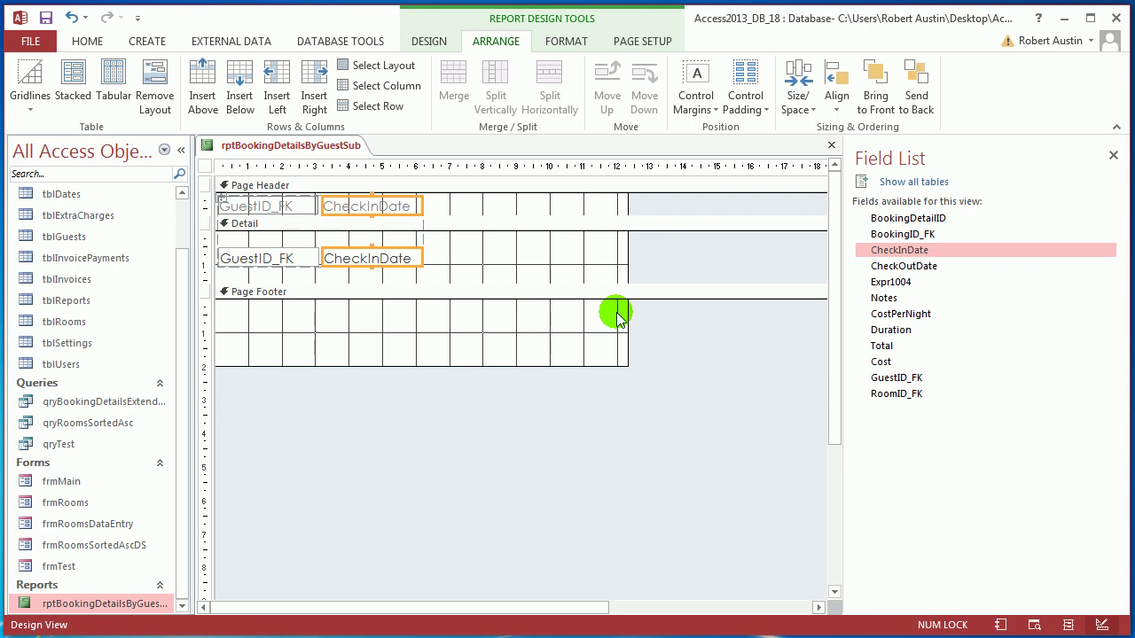
left_click_drag(914, 270, 426, 207)
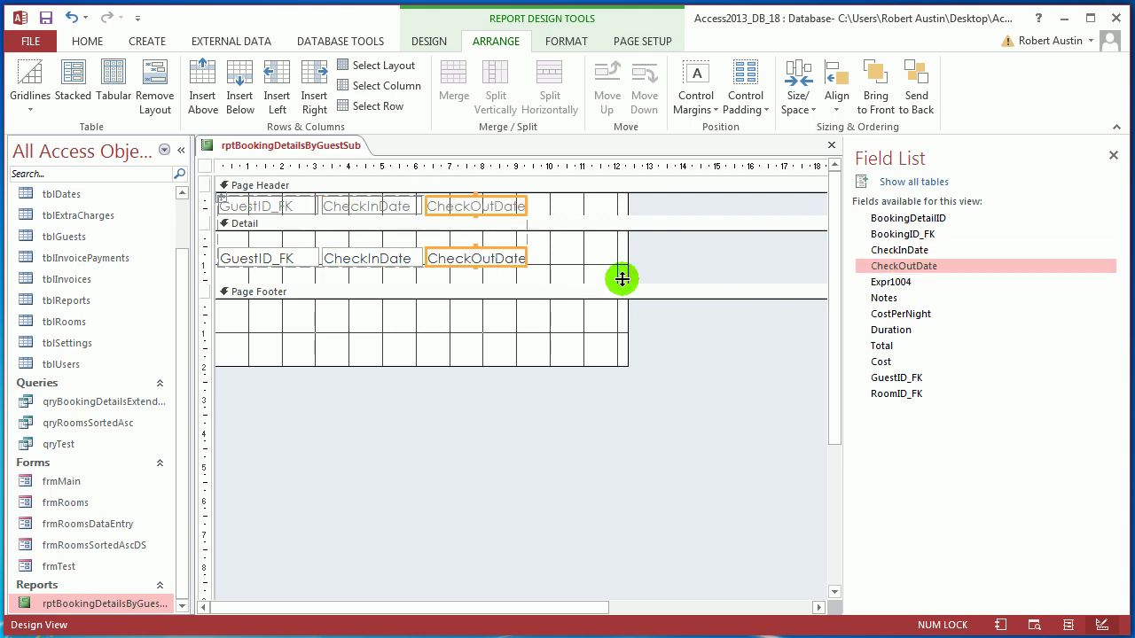
left_click_drag(882, 362, 534, 214)
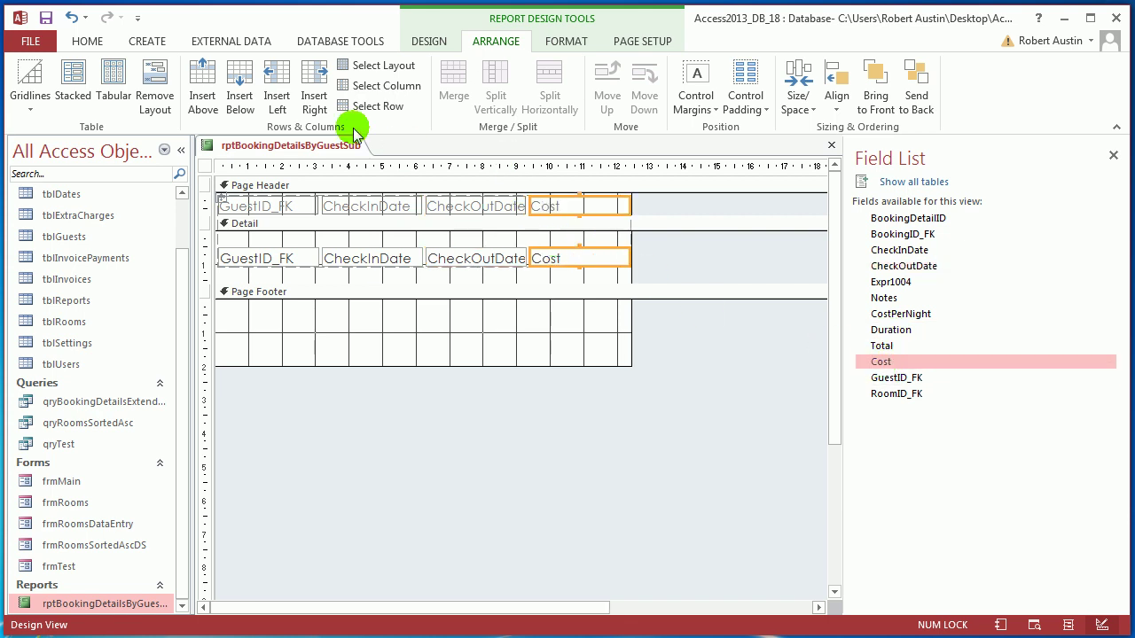
right_click(298, 145)
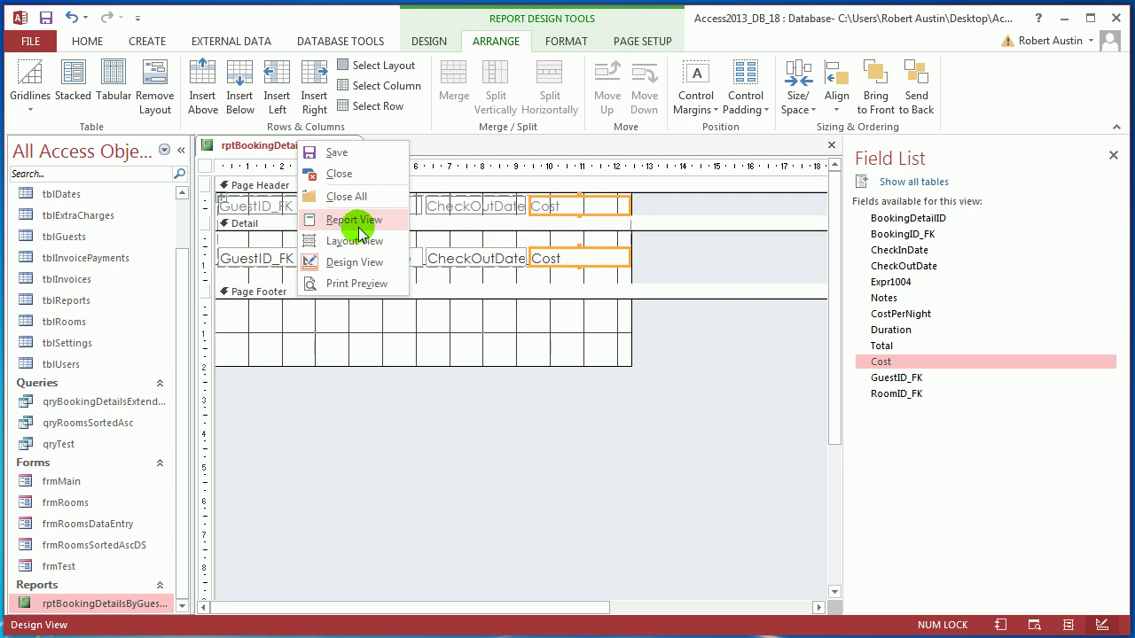
left_click(357, 220)
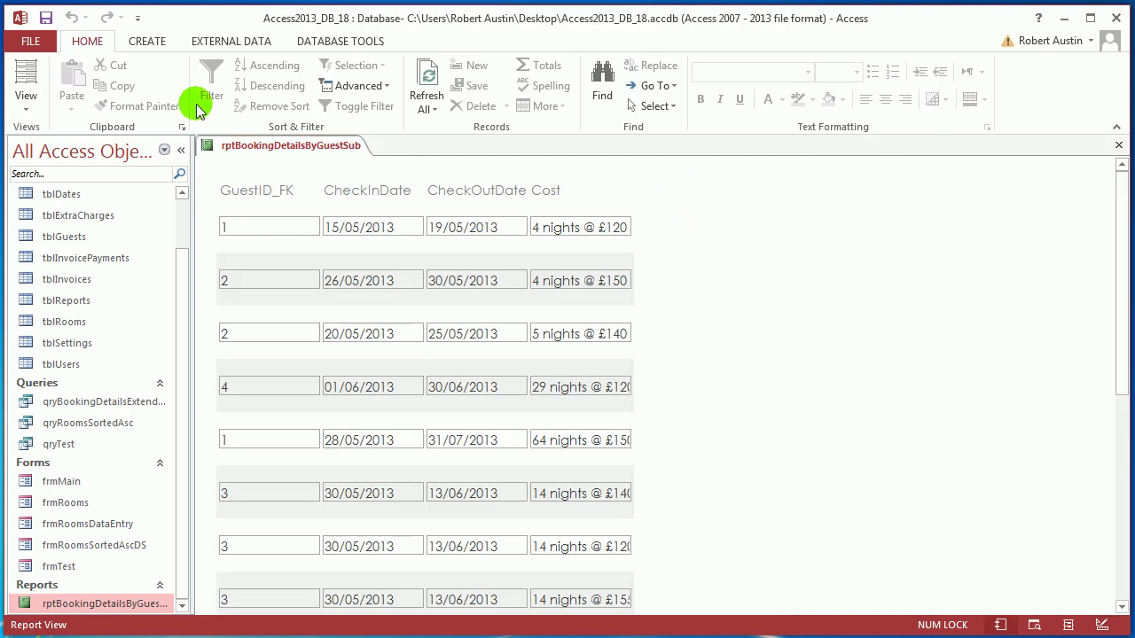
In Layout View, delete the GuestID_FK heading and move the GuestID_FK column after Cost
right_click(292, 146)
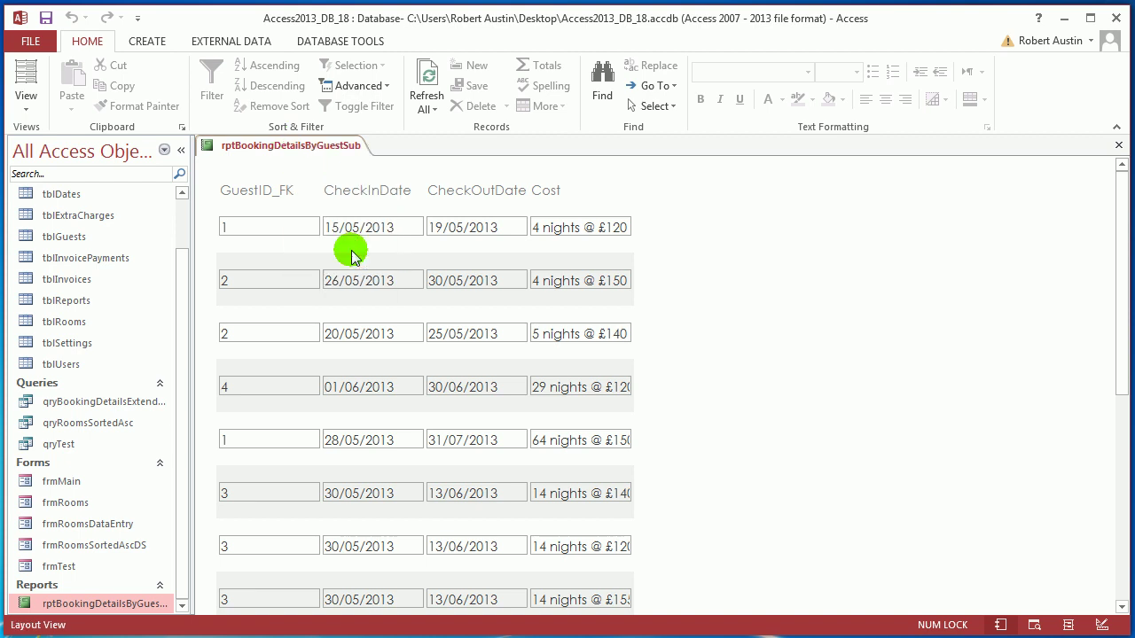
left_click(352, 255)
left_click(181, 149)
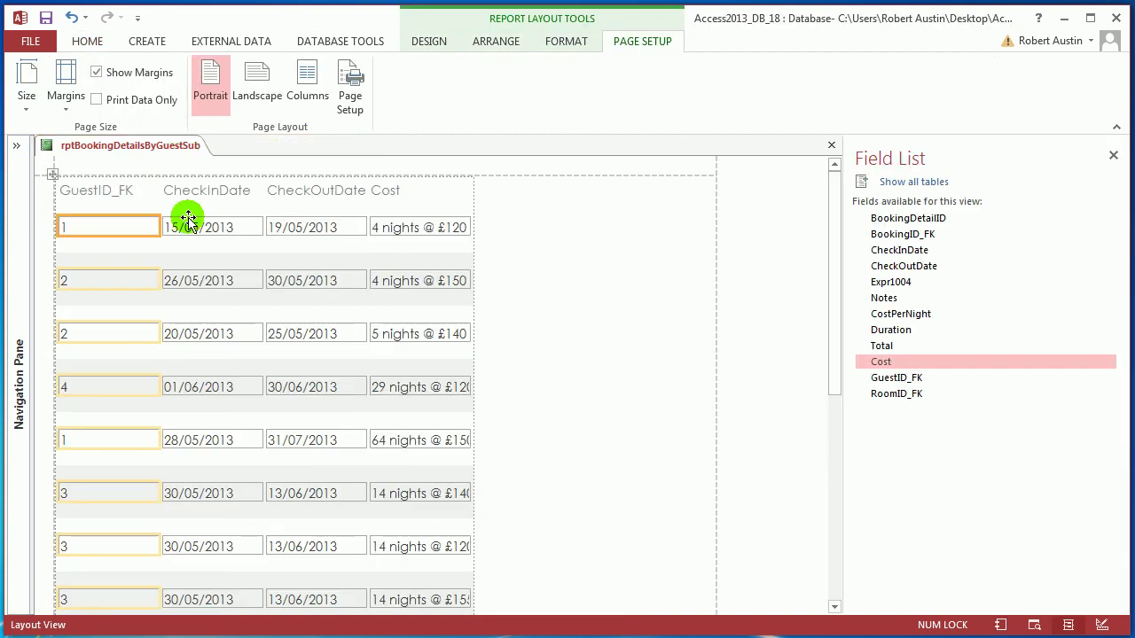
left_click(119, 195)
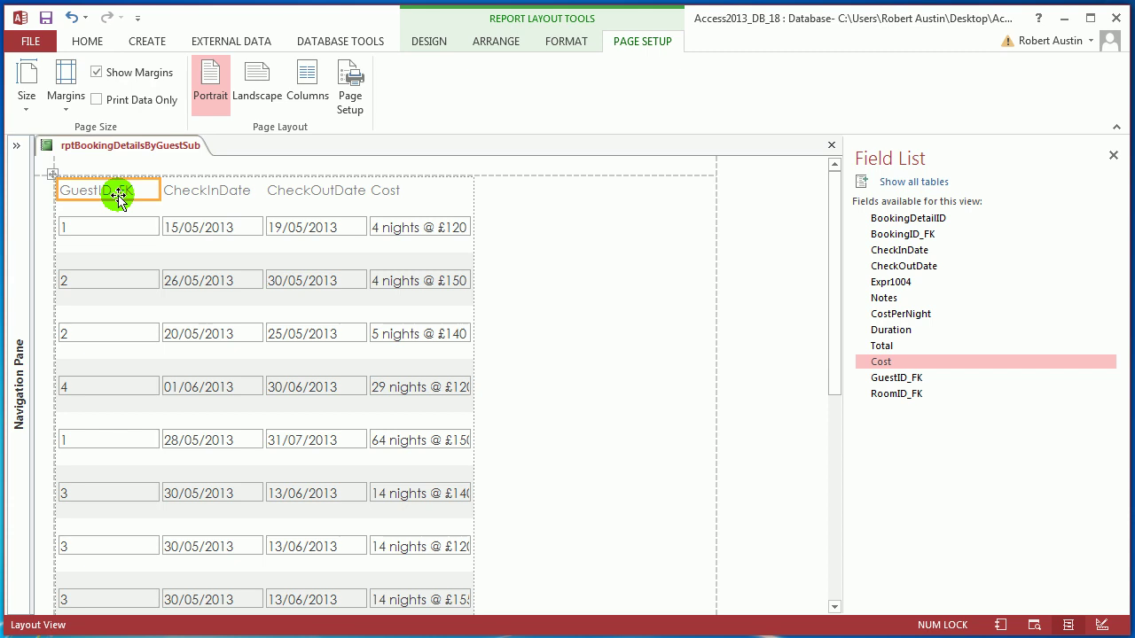
key("Delete")
left_click(114, 221)
left_click_drag(114, 221, 420, 248)
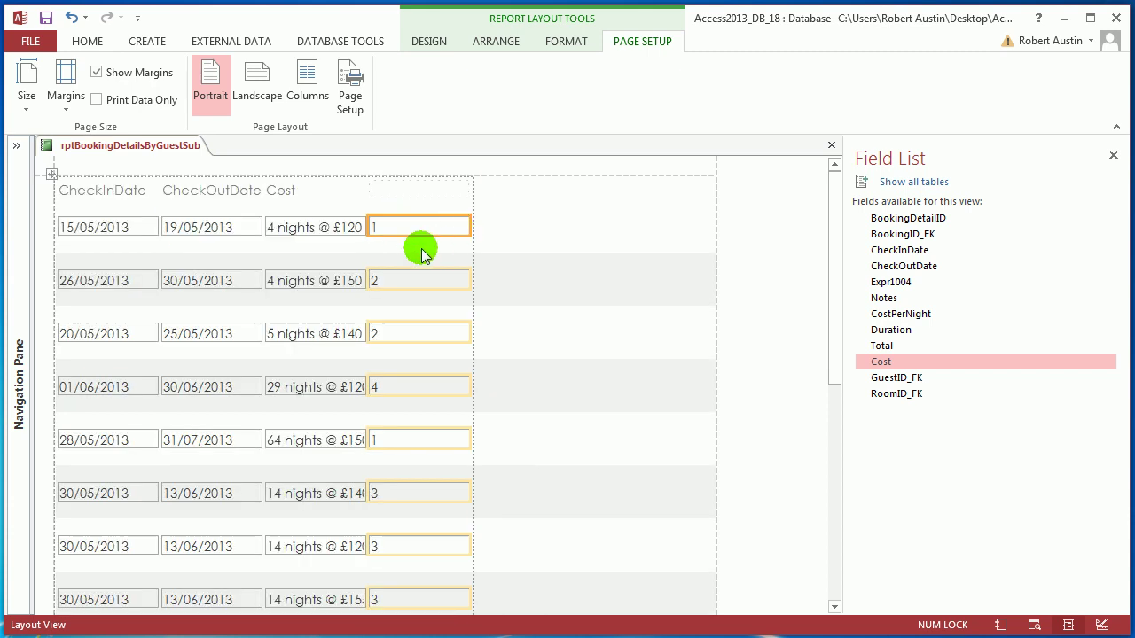
Set the GuestID_FK text box's Visible property to No
key("F4")
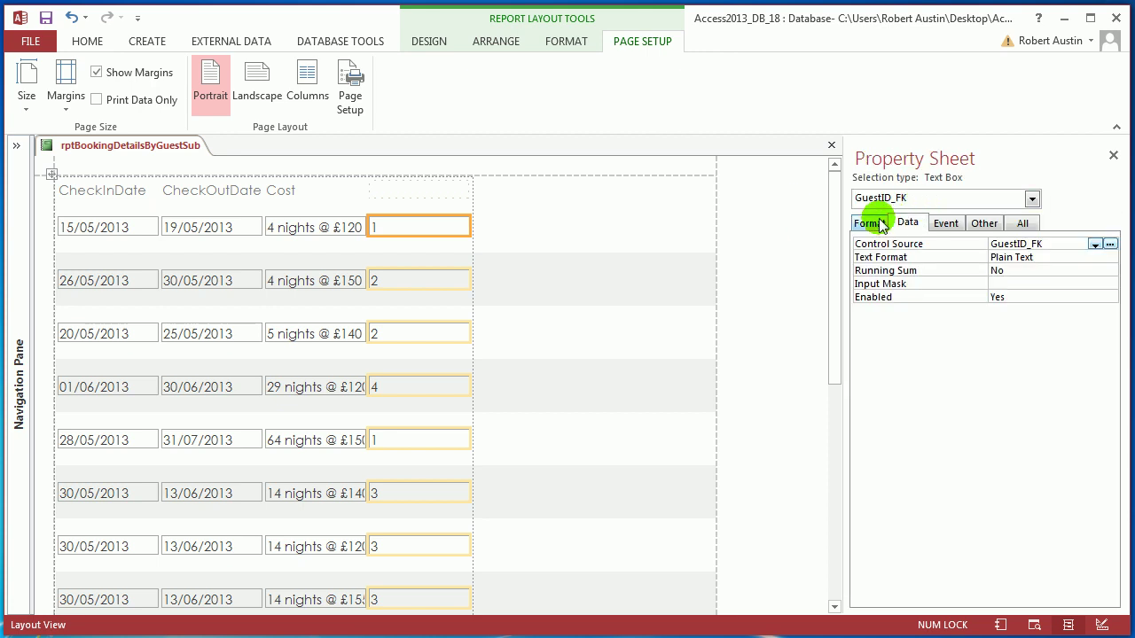
left_click(869, 224)
left_click(1091, 270)
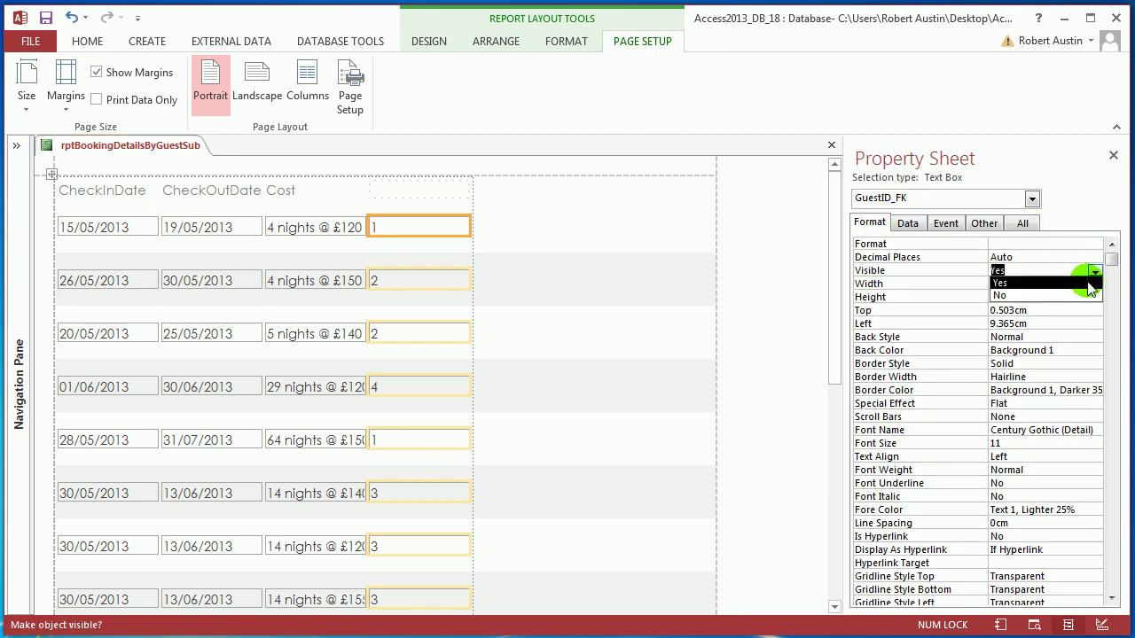
left_click(1076, 297)
Narrow the GuestID_FK column to roughly one digit's width and select the CheckInDate and CheckOutDate text boxes together
left_click_drag(467, 231, 385, 226)
left_click(147, 228)
left_click(213, 228, "shift")
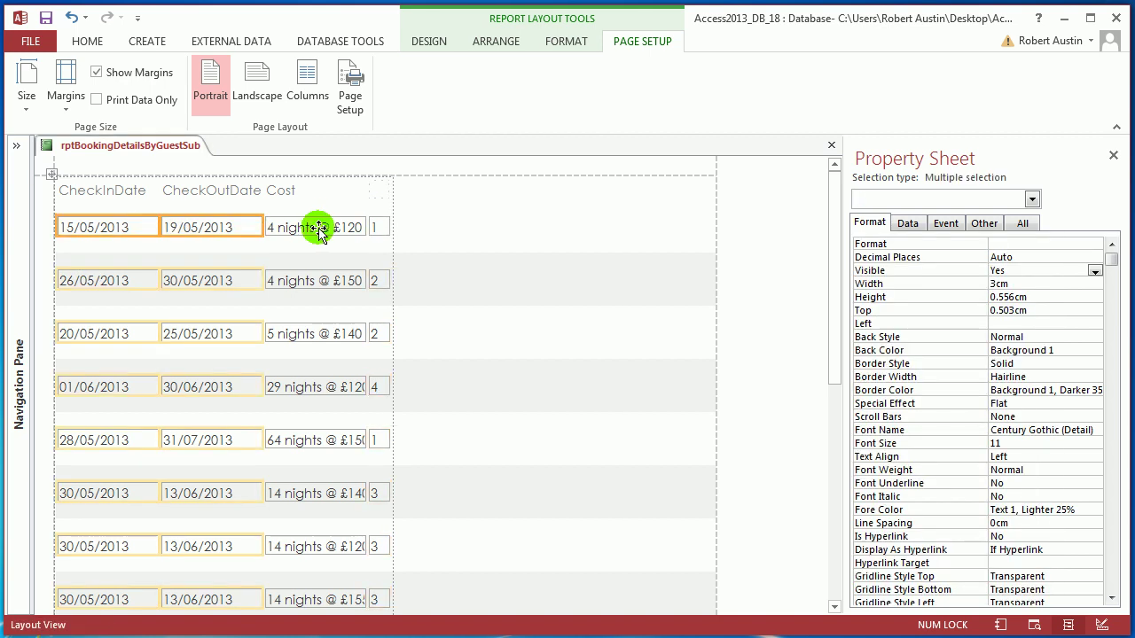
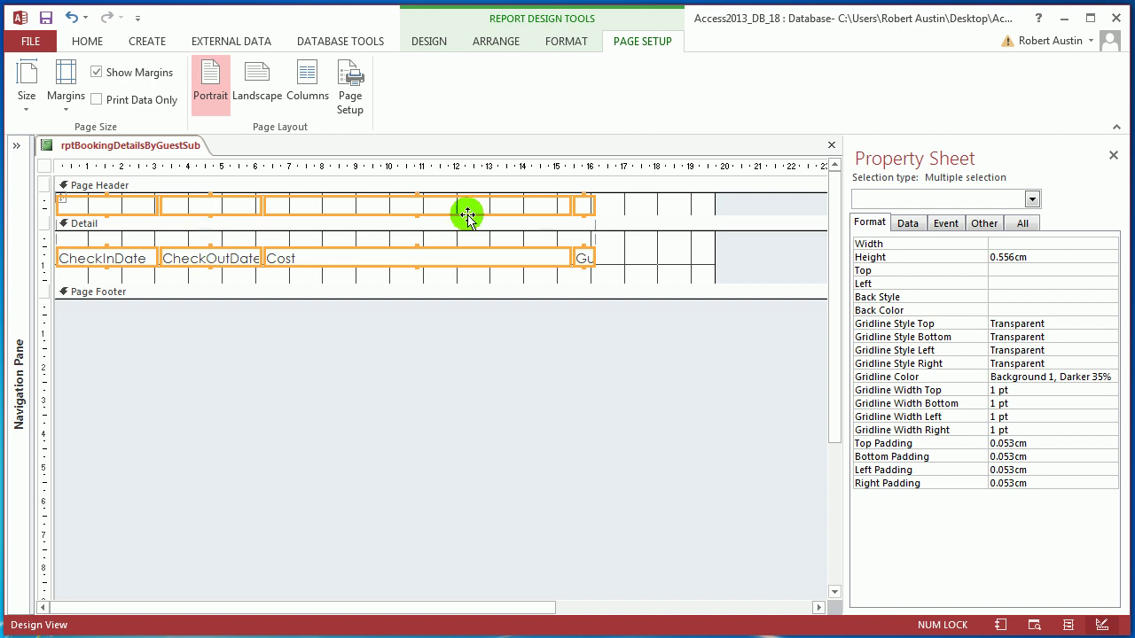
Remove the empty layout cells from the Page Header and collapse the section to zero height
left_click(527, 202)
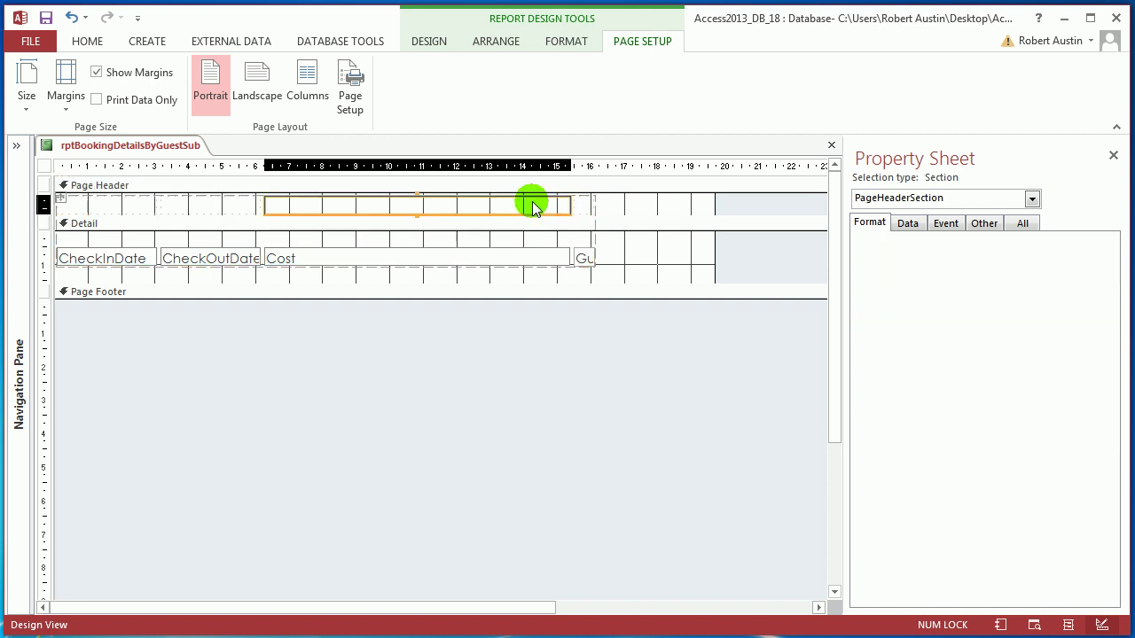
left_click(513, 217)
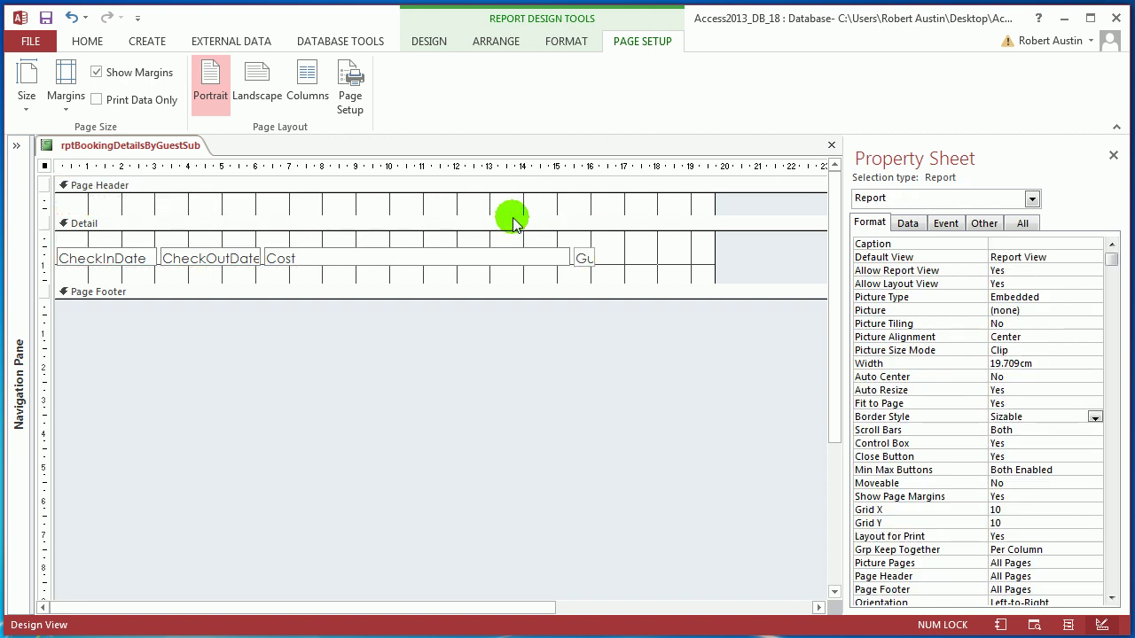
left_click_drag(513, 219, 520, 197)
Set the Cost text box's height to 0.6 cm
left_click(487, 233)
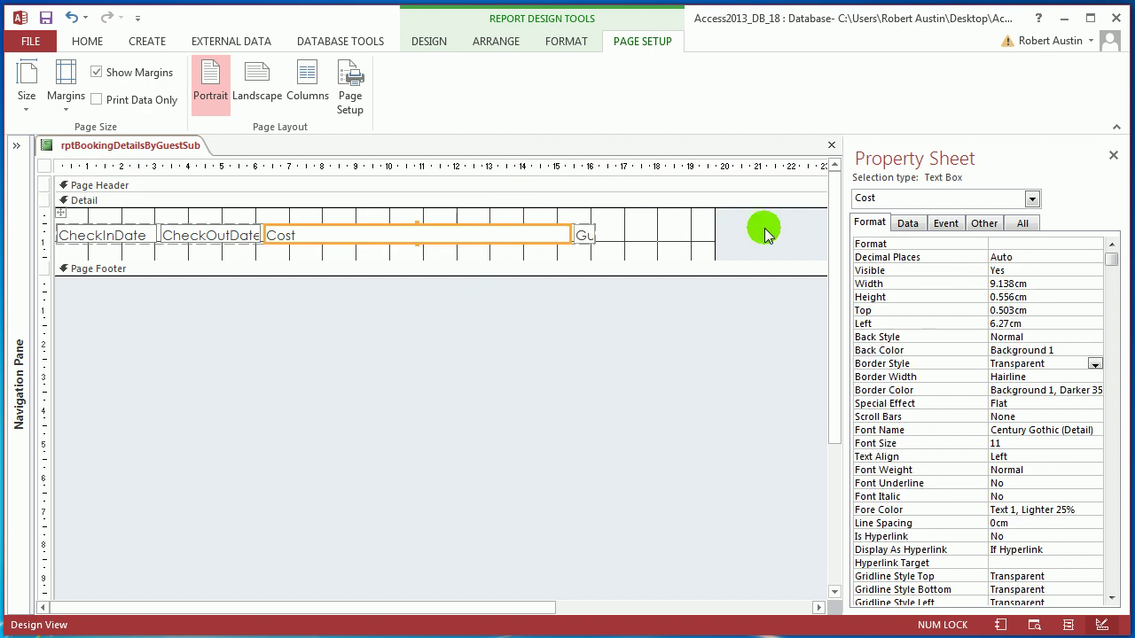
double_click(1020, 296)
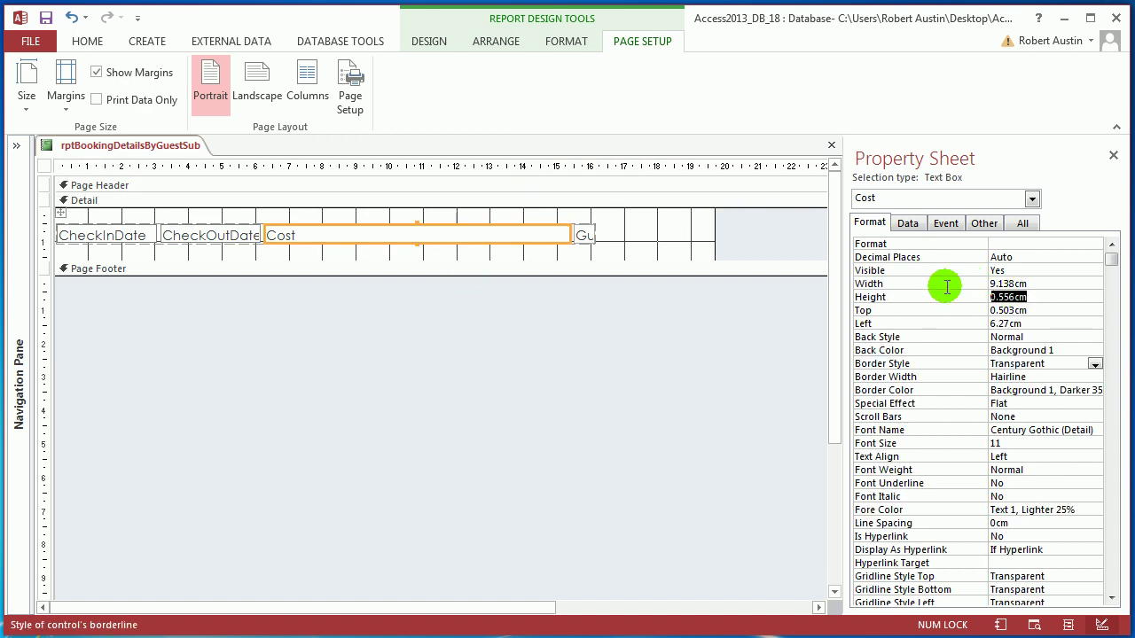
type("0.6")
key("Return")
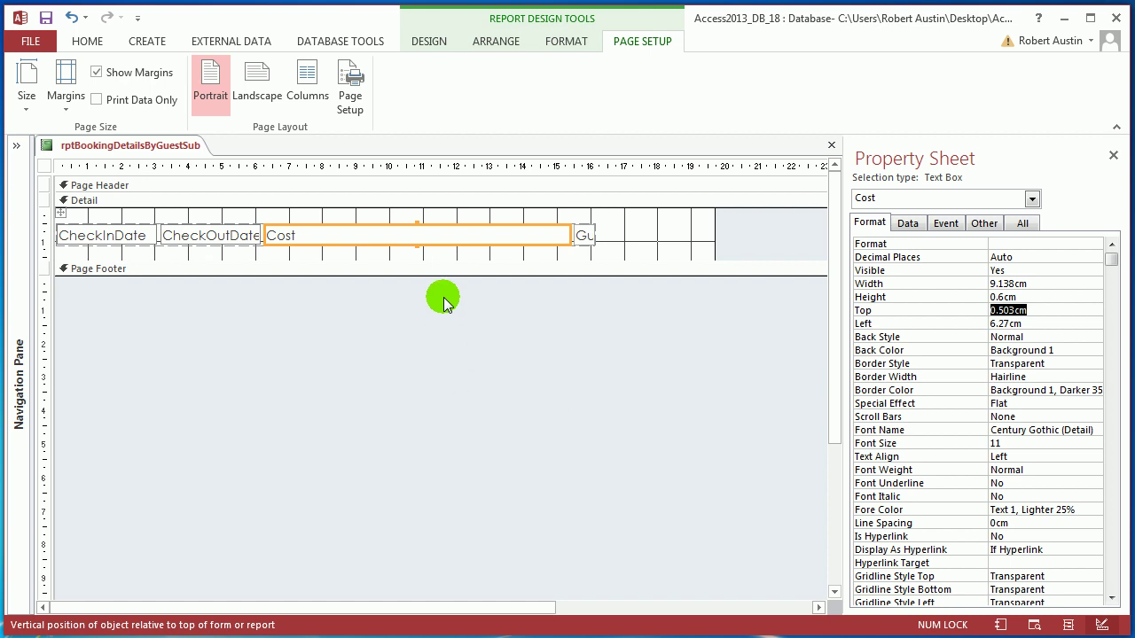
Move the whole field row up to the top of the Detail section and shrink the section to the row's height
left_click(63, 213)
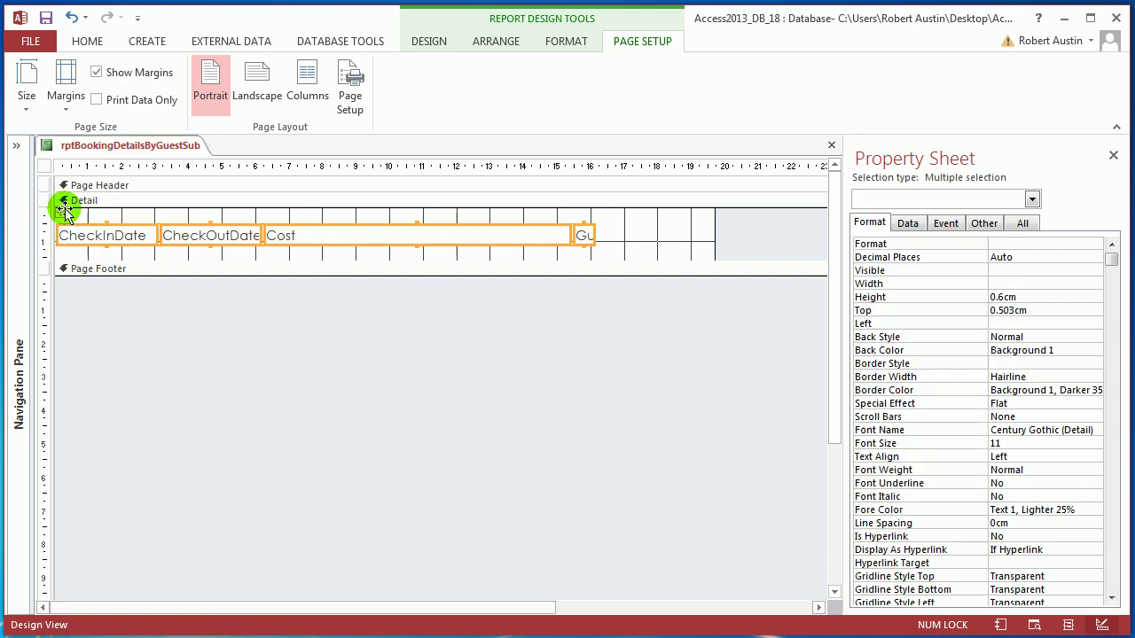
key("Up")
key("Up")
key("Up")
key("Up")
key("Up")
key("Up")
key("Up")
key("Up")
key("Up")
key("Up")
key("Up")
key("Up")
key("Up")
key("Up")
key("Up")
key("Up")
key("Up")
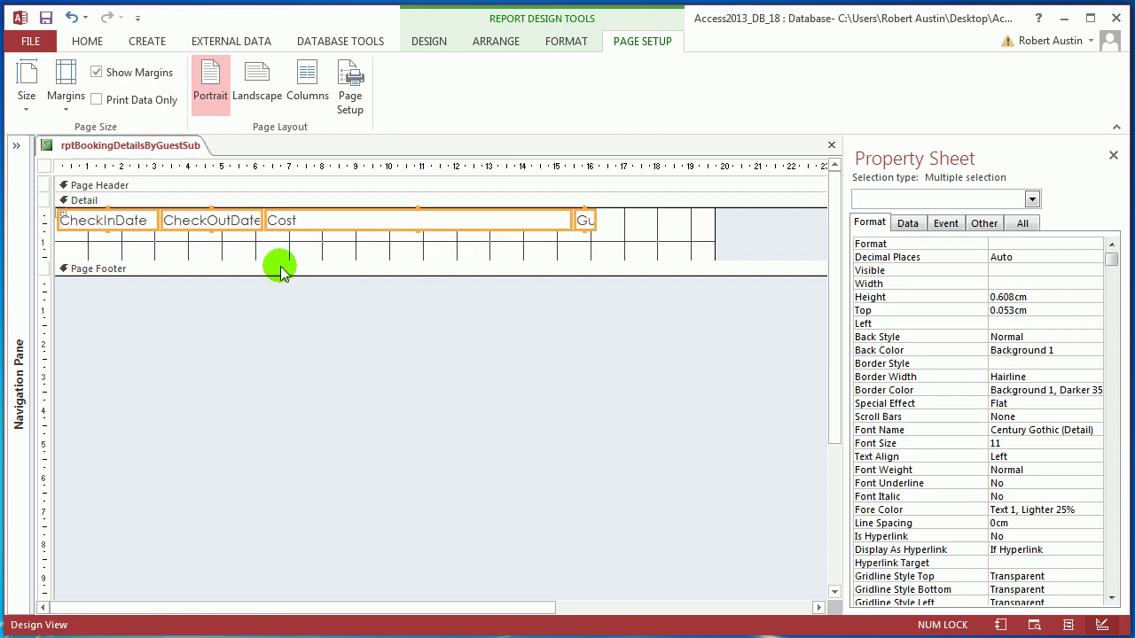
left_click_drag(285, 266, 299, 223)
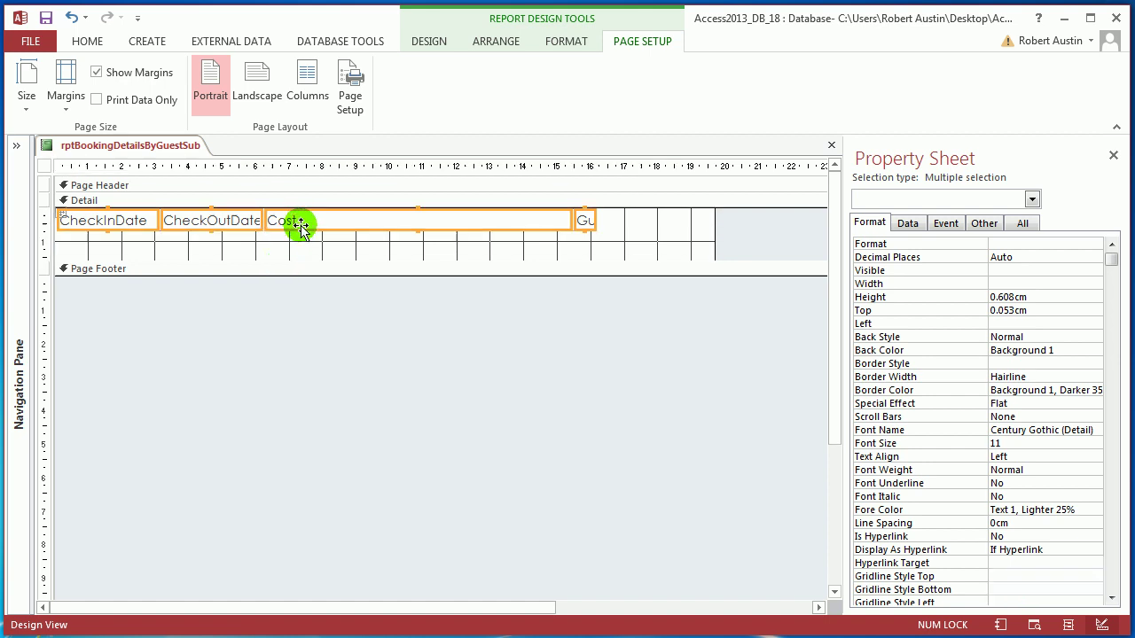
Check the report in Report View, and in Layout View widen the Cost column until GuestID_FK sits near the right page margin
right_click(170, 146)
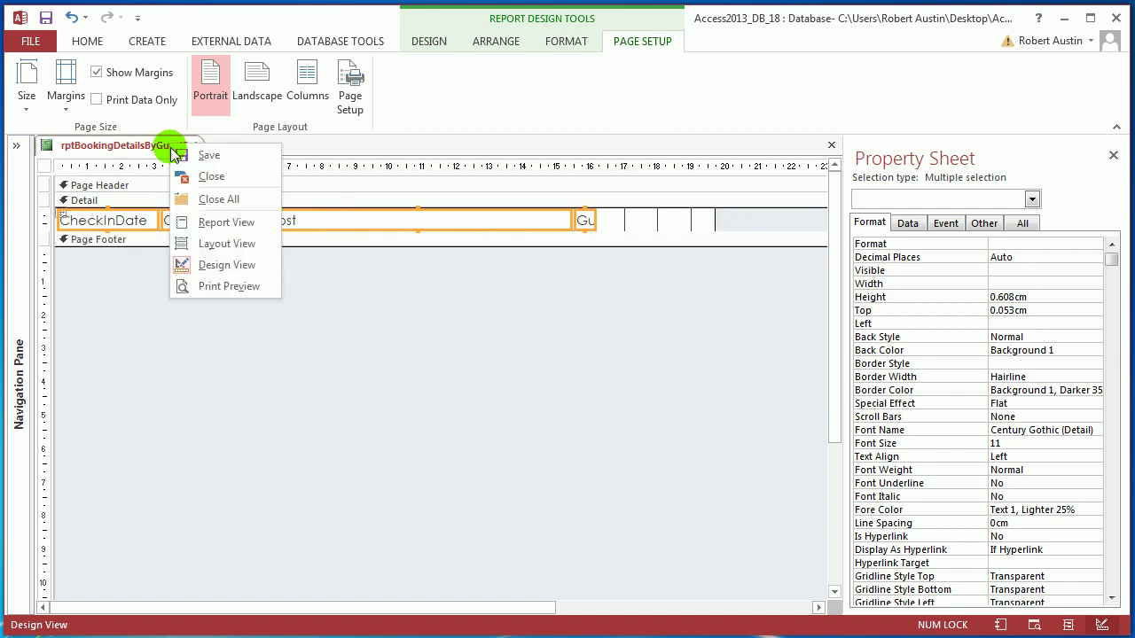
left_click(234, 238)
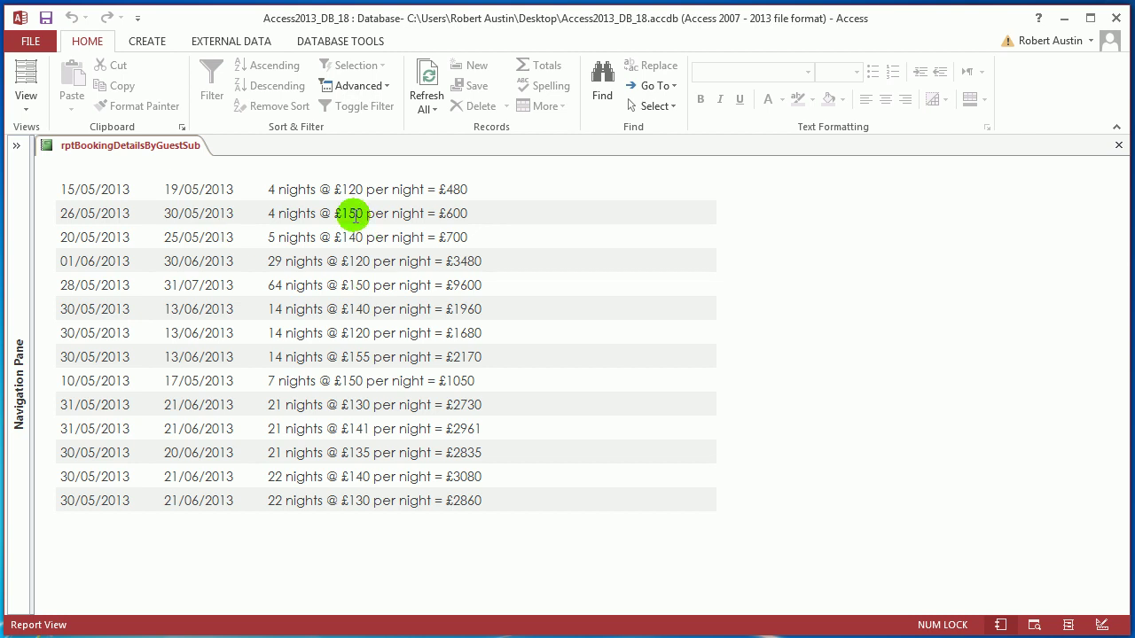
right_click(118, 147)
left_click(146, 239)
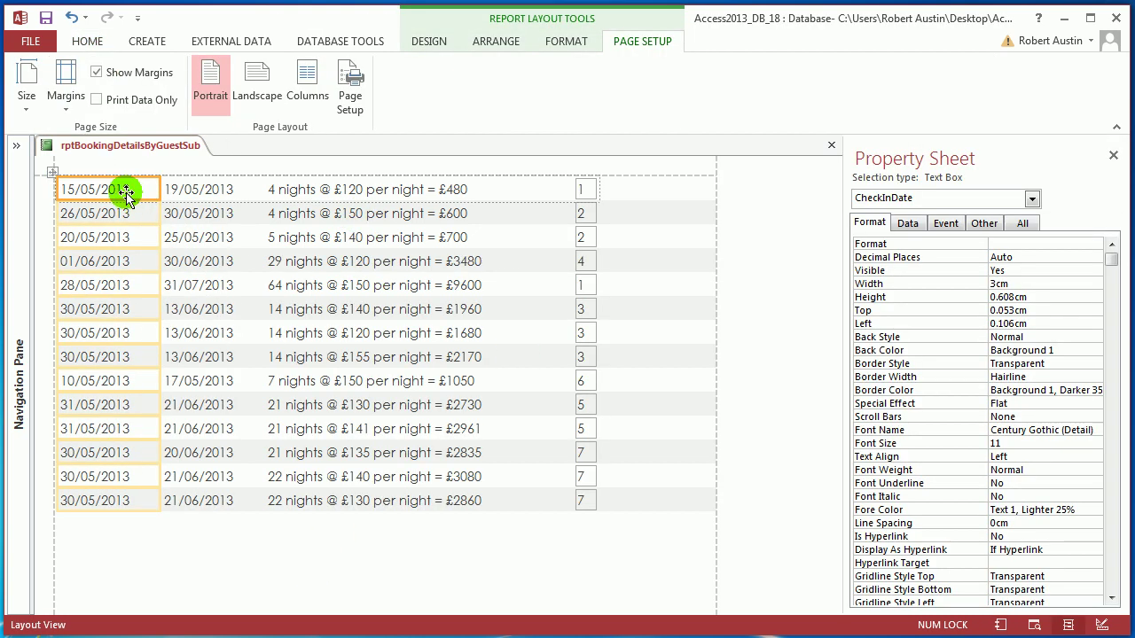
left_click(217, 192, "shift")
left_click(275, 192, "shift")
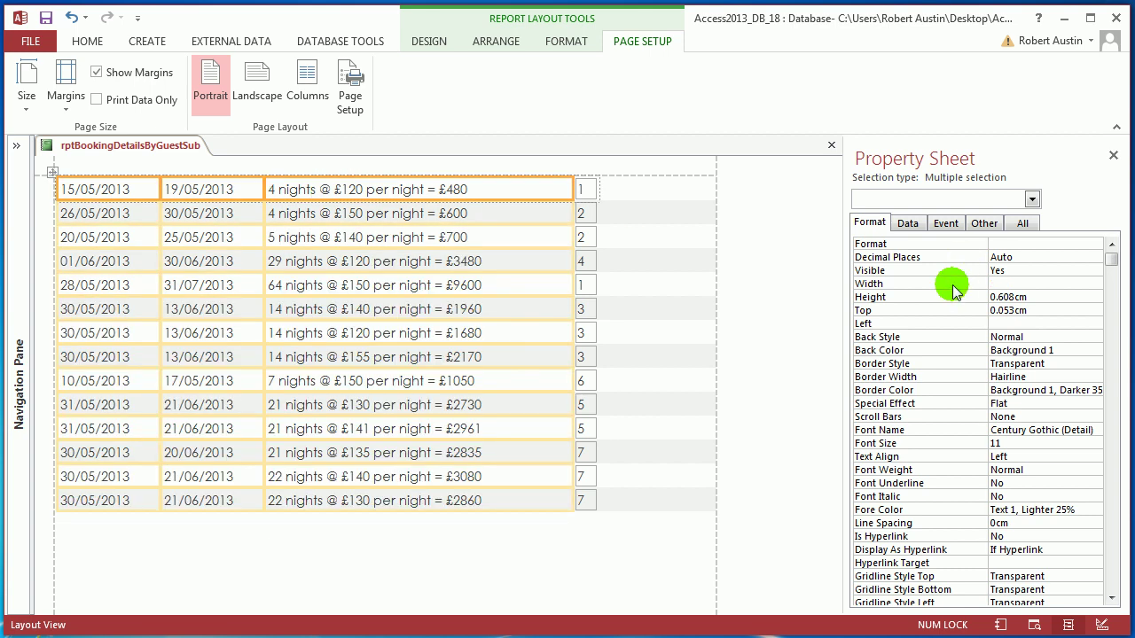
left_click_drag(573, 190, 669, 188)
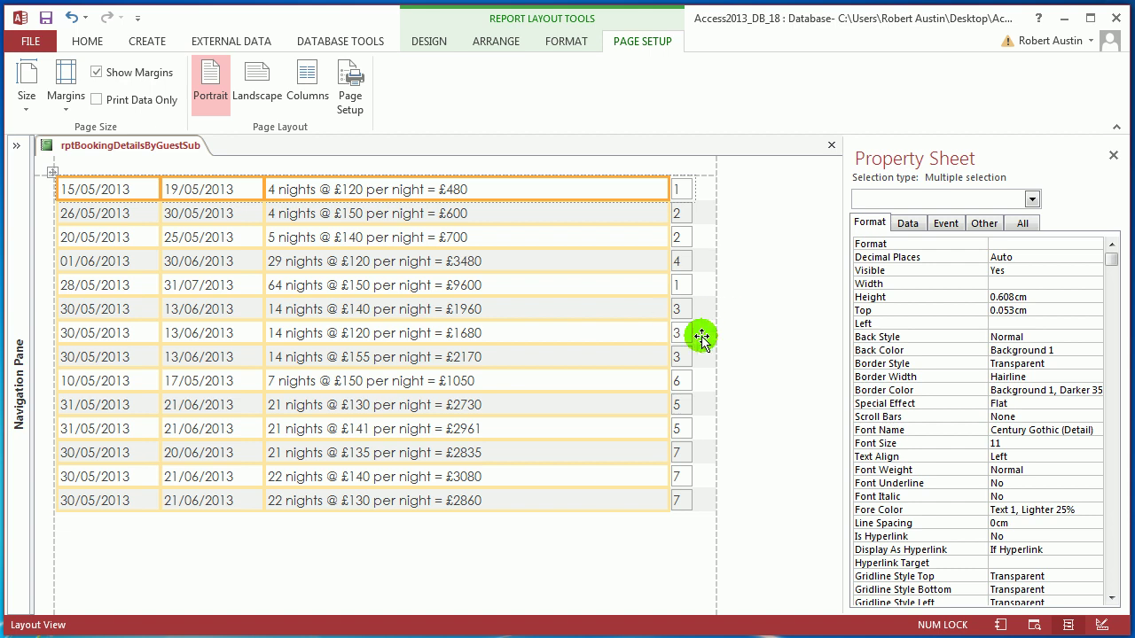
Narrow the Cost column to about 9.4 cm and give the check-in, check-out and Cost text boxes a Solid bottom gridline
left_click(510, 239)
left_click_drag(666, 237, 578, 241)
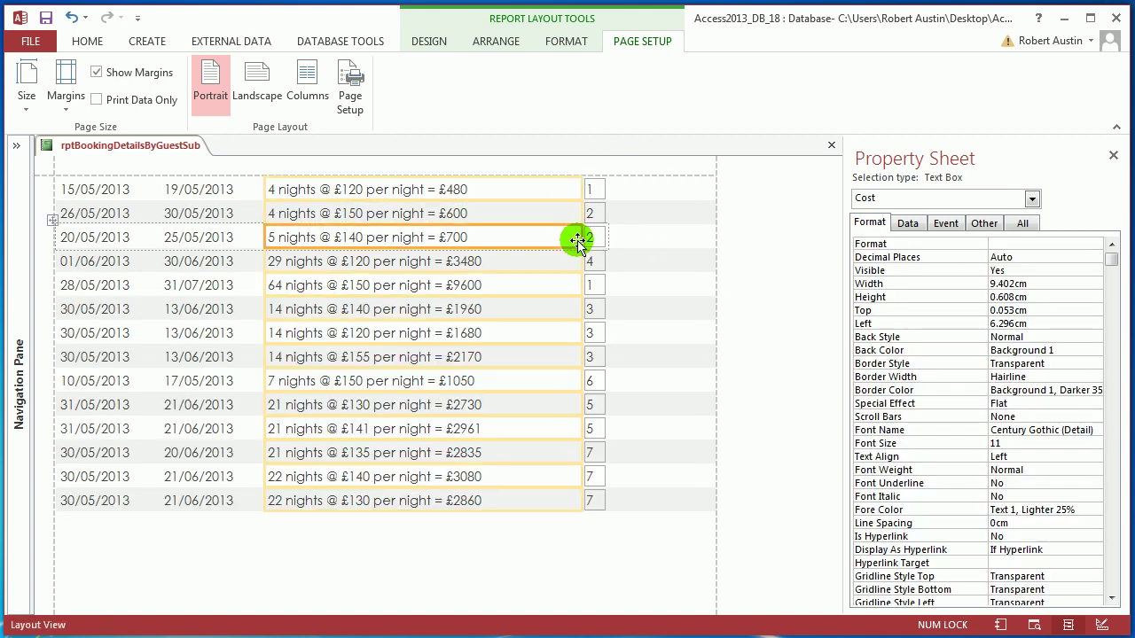
left_click(133, 238, "ctrl")
left_click(186, 240, "ctrl")
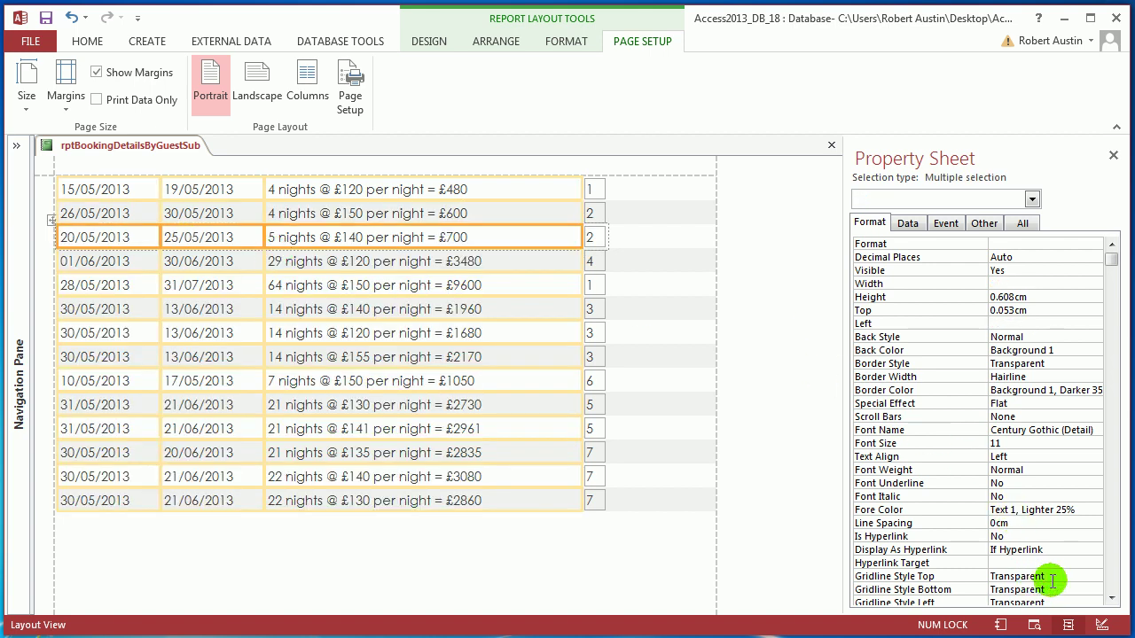
left_click(1095, 592)
left_click(1028, 502)
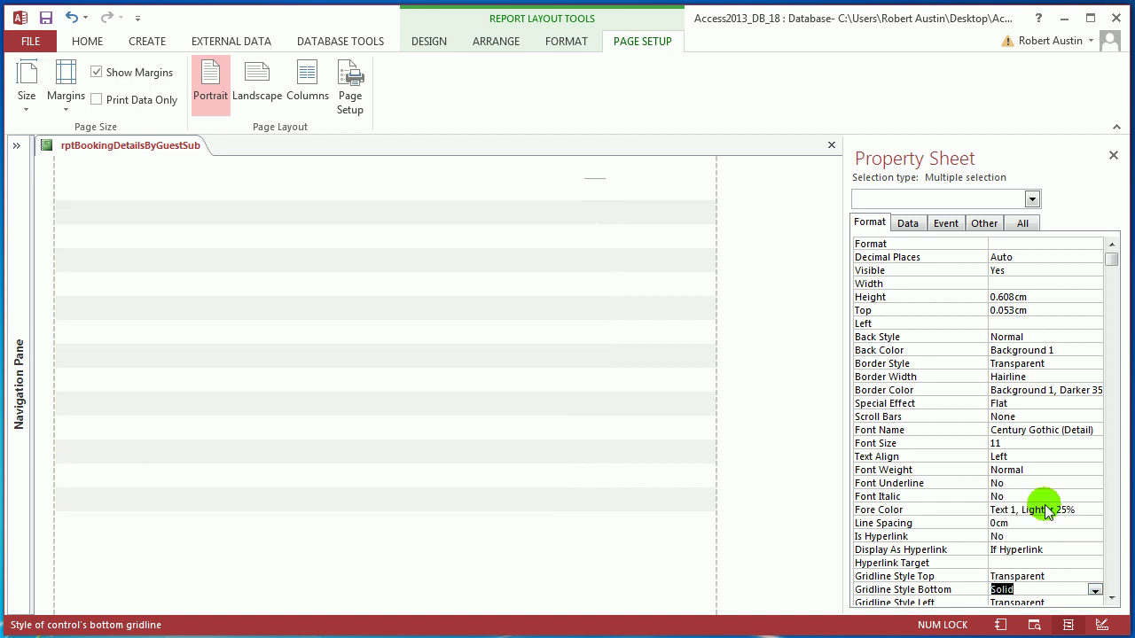
Set the Detail section's Alternate Back Color to Background 1
left_click(42, 218)
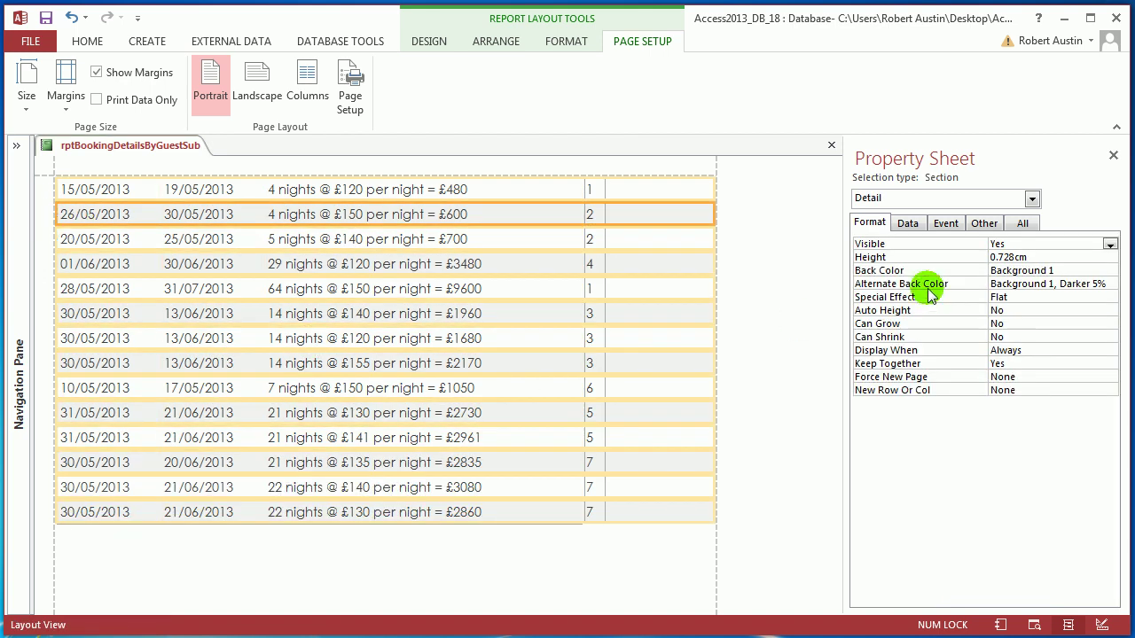
left_click(952, 272)
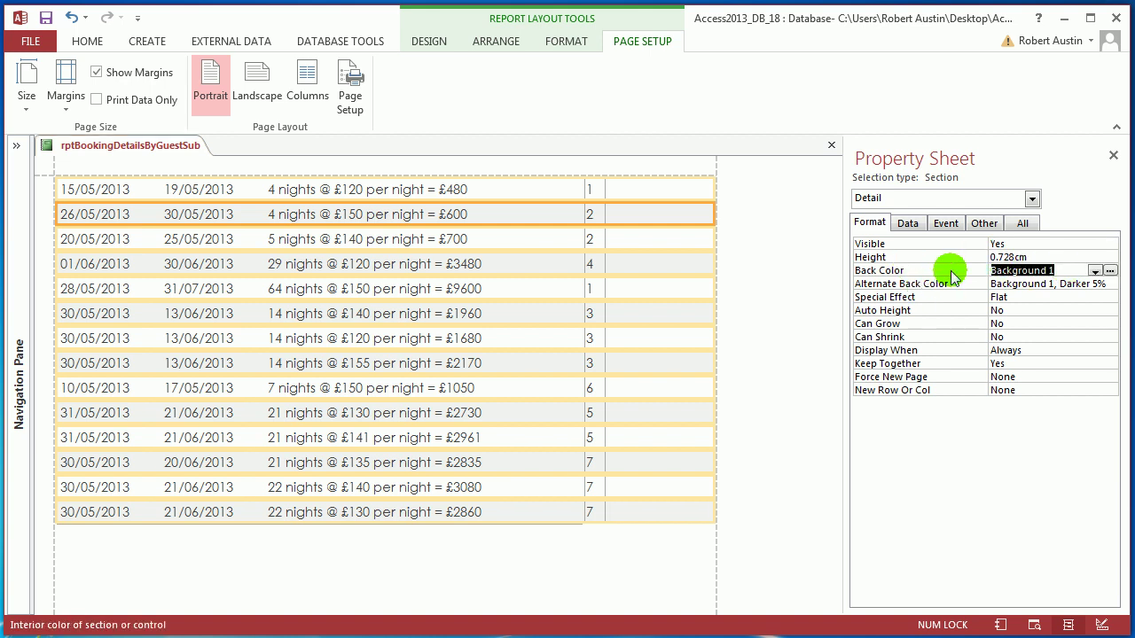
left_click_drag(1078, 285, 1115, 285)
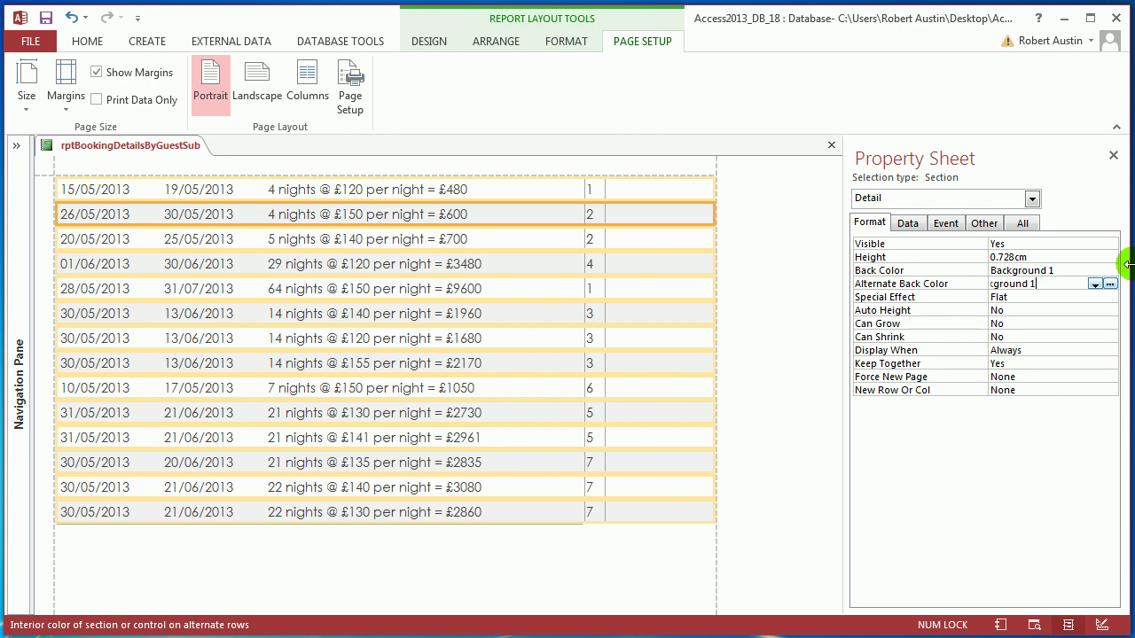
key("Return")
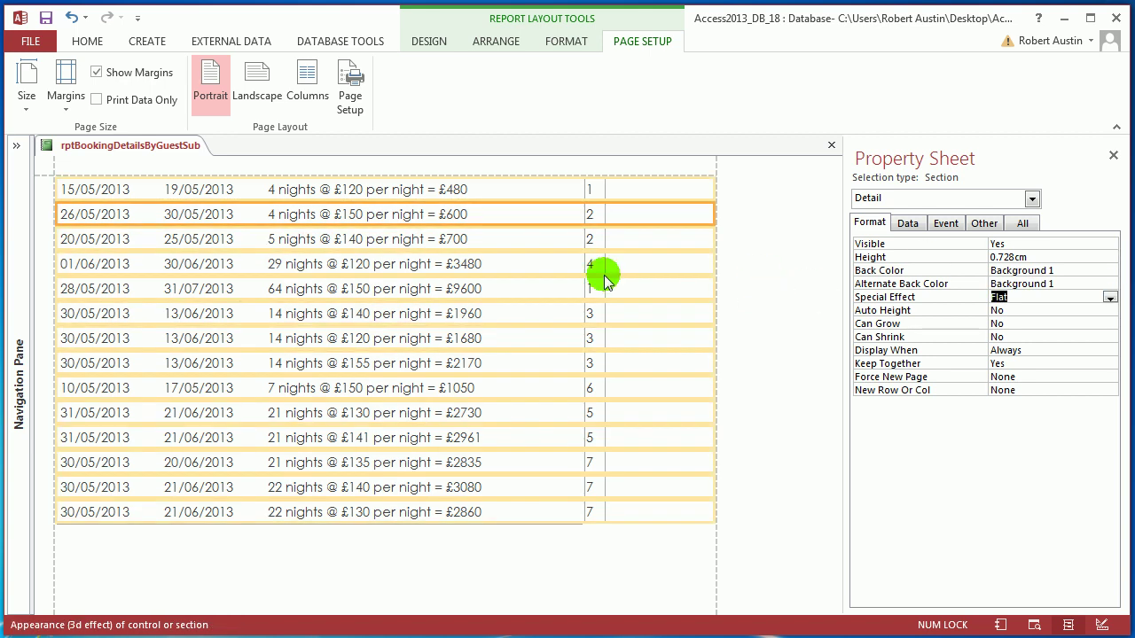
Rename the CheckInDate and CheckOutDate text boxes as Check-InDate and Check-OutDate
left_click(106, 212)
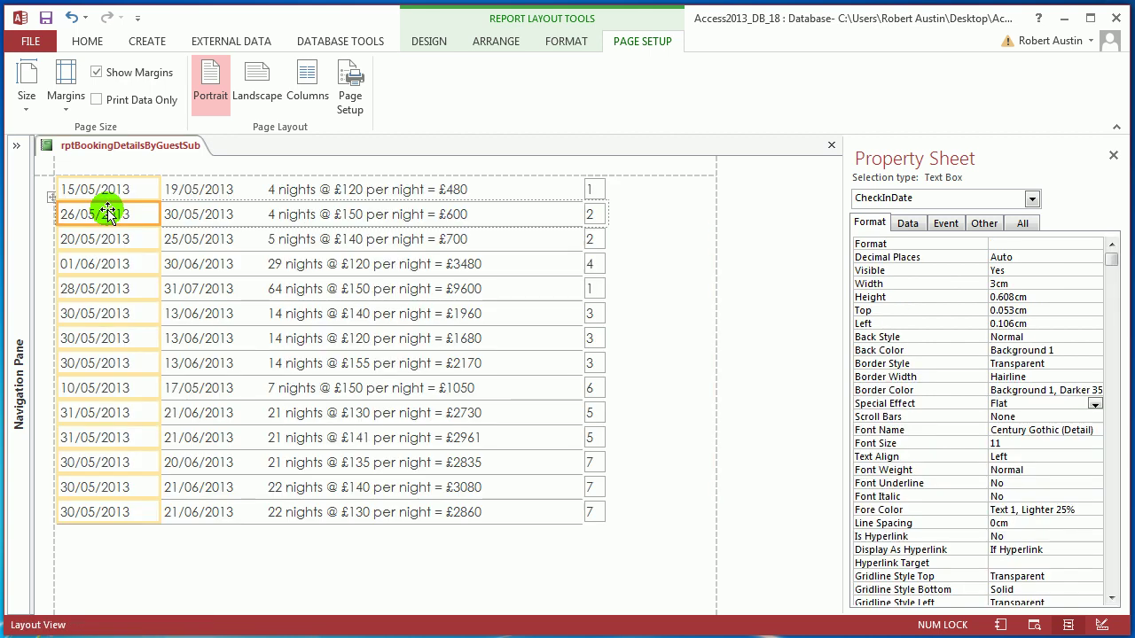
left_click(909, 223)
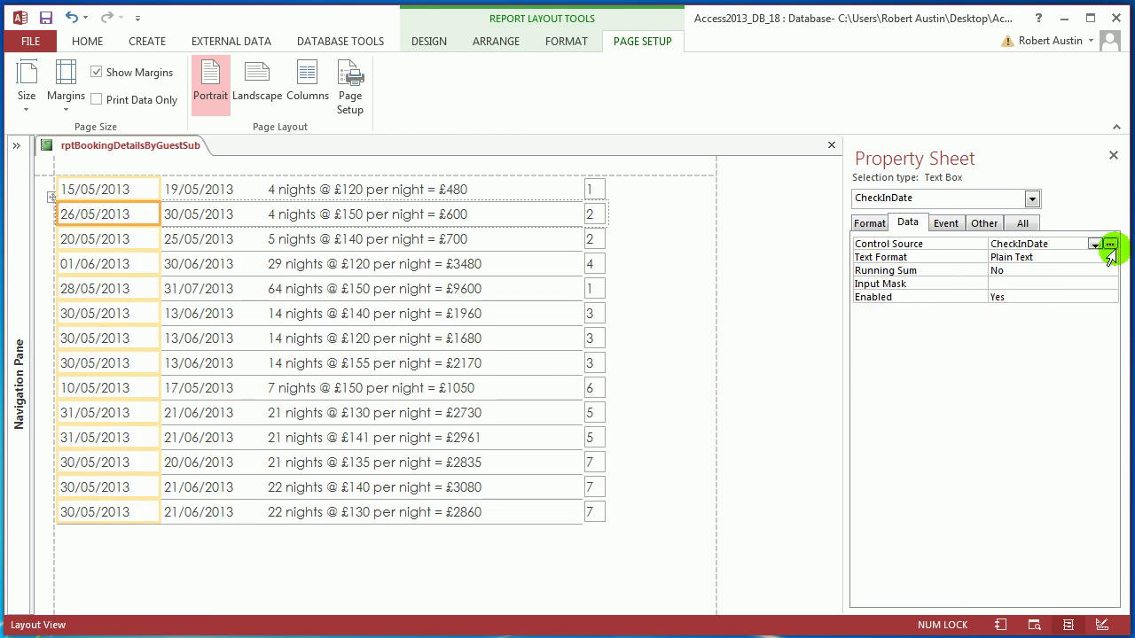
left_click(984, 223)
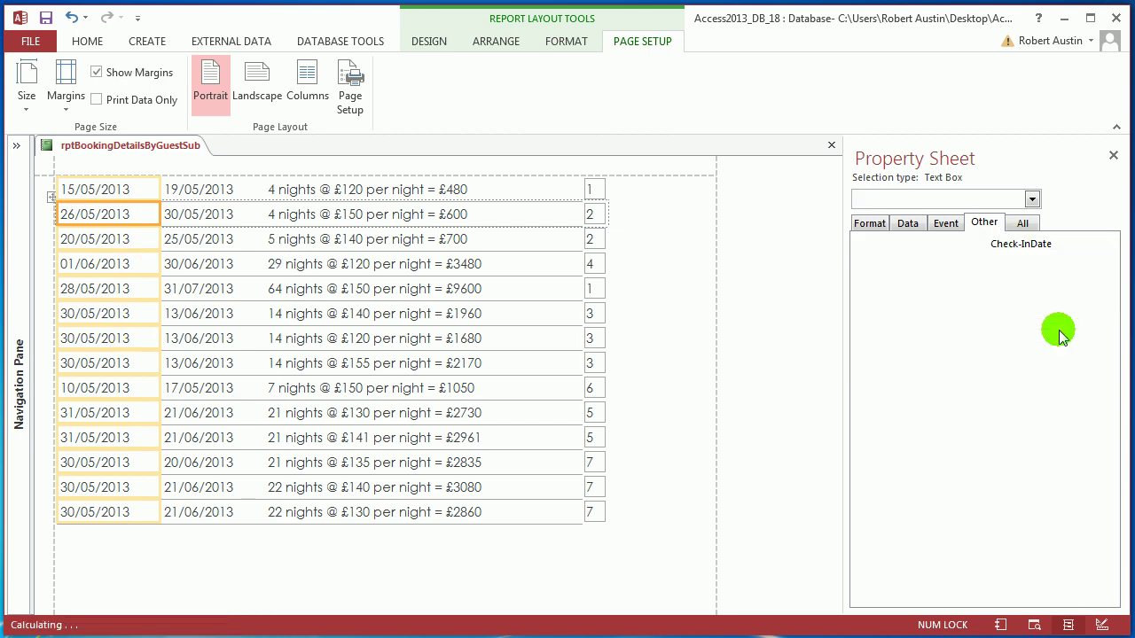
left_click(214, 215)
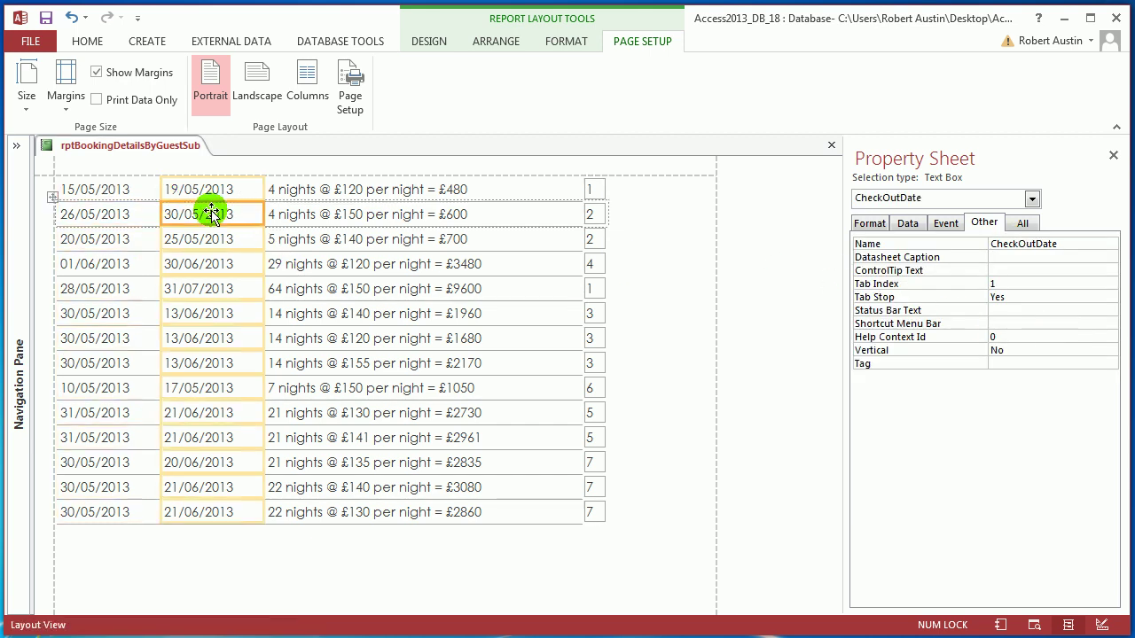
left_click(1018, 244)
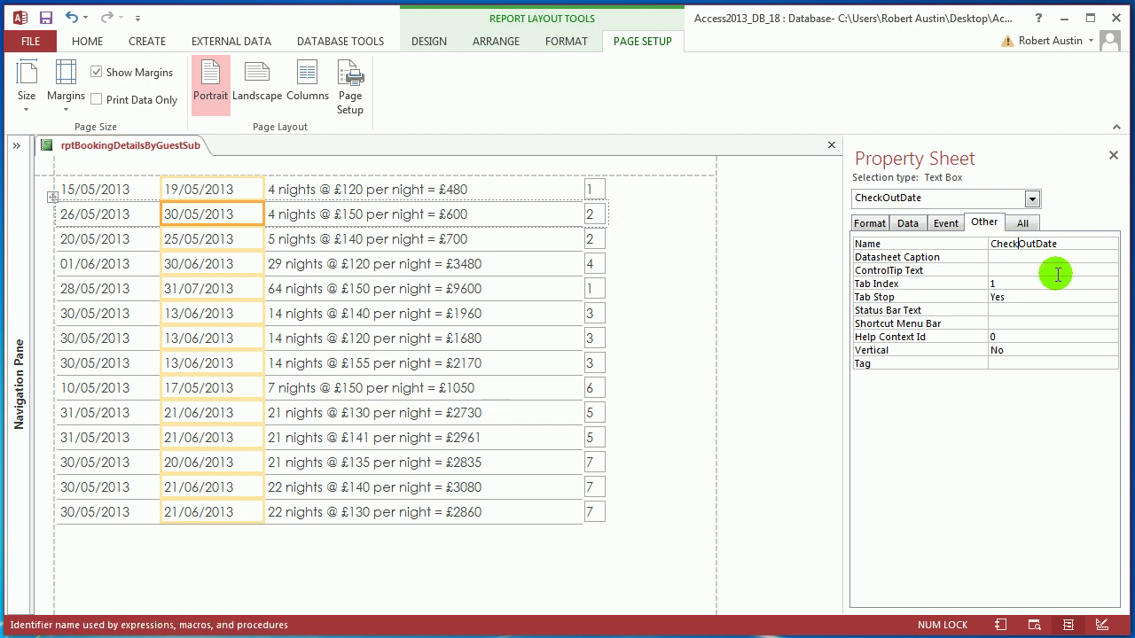
type("-")
key("Return")
Set the check-in text box's control source to ="Check-In:" & CheckInDate and widen its column to fit the full date
left_click(132, 310)
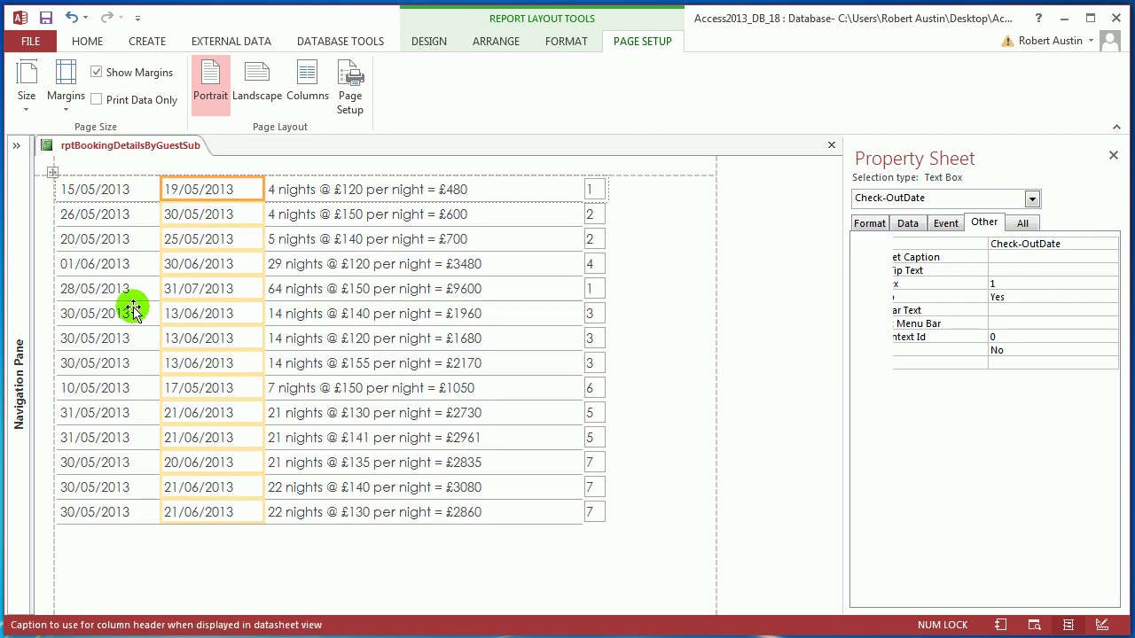
left_click(942, 223)
left_click(913, 223)
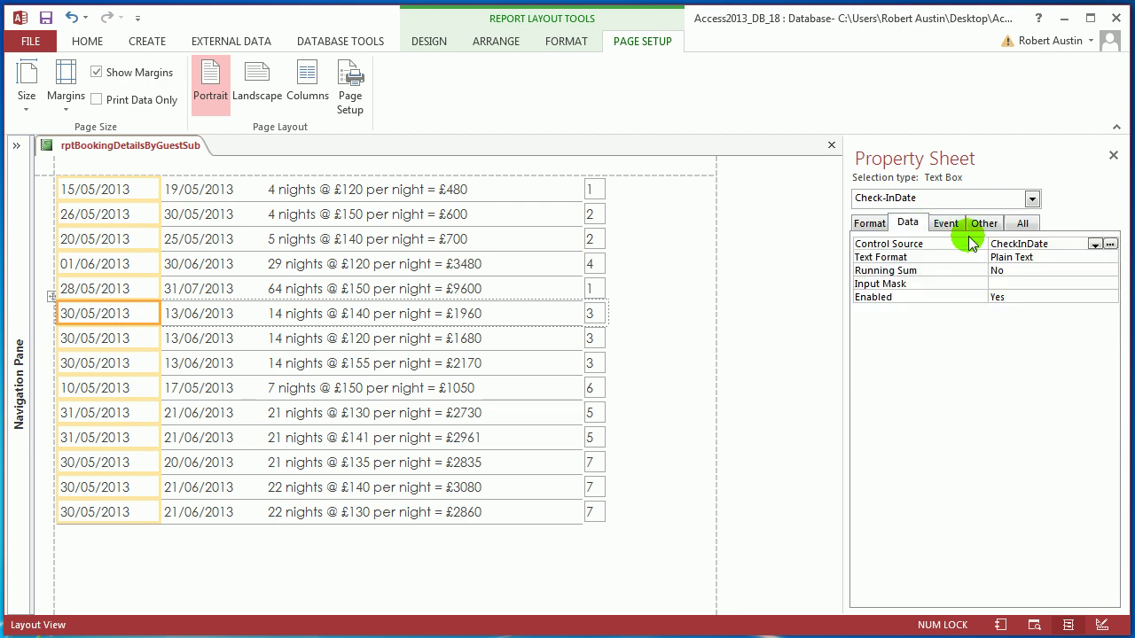
left_click(1110, 244)
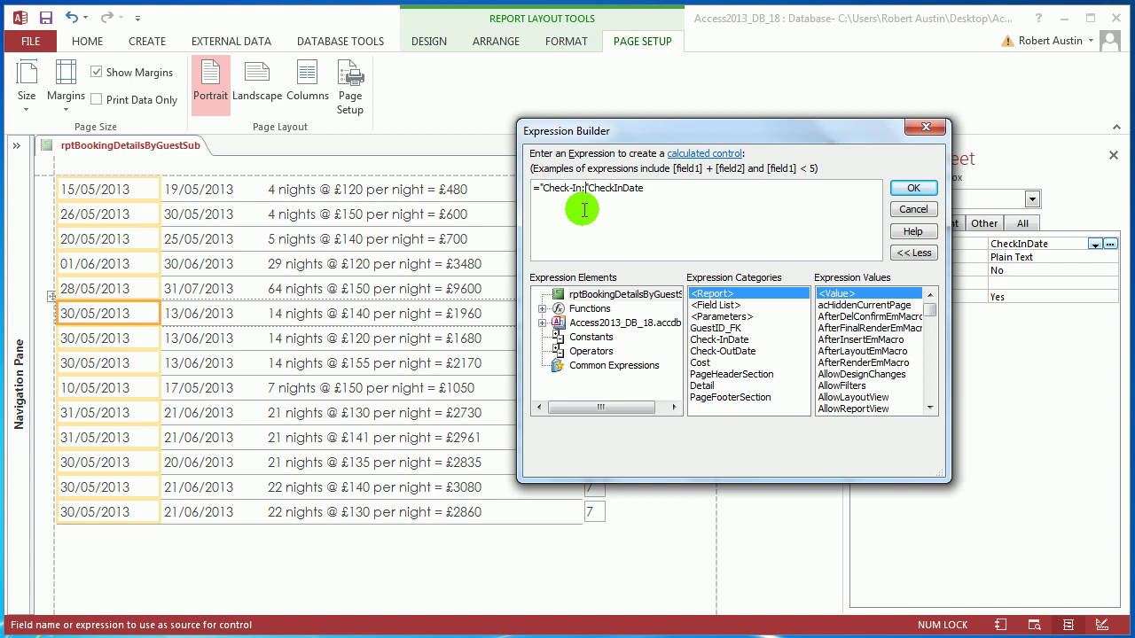
type("&")
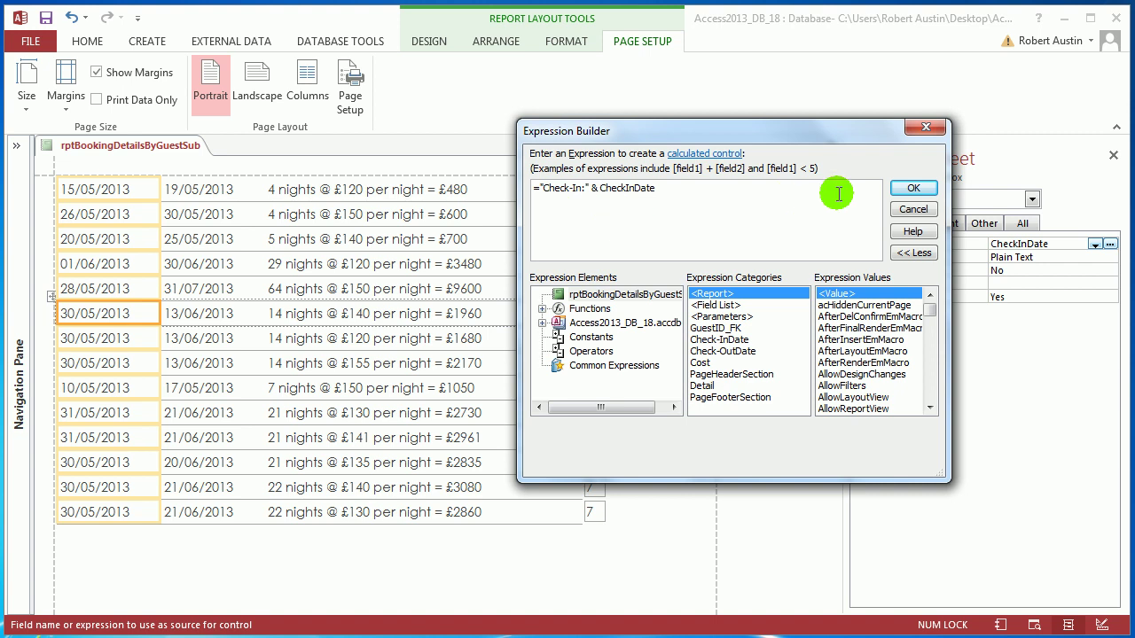
left_click(909, 187)
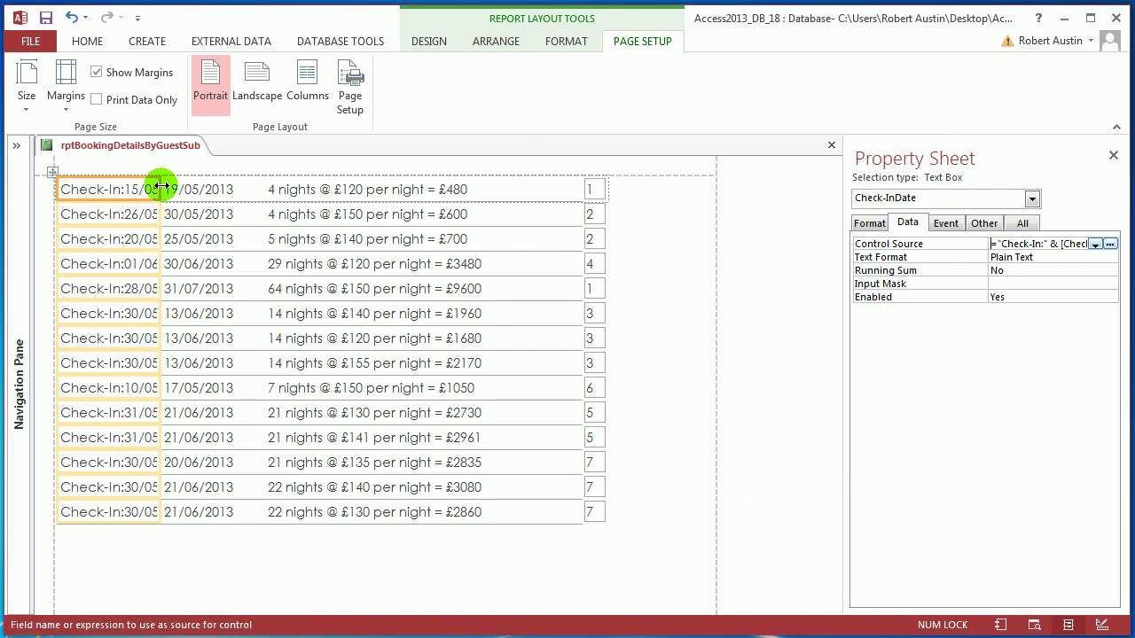
left_click_drag(160, 189, 213, 188)
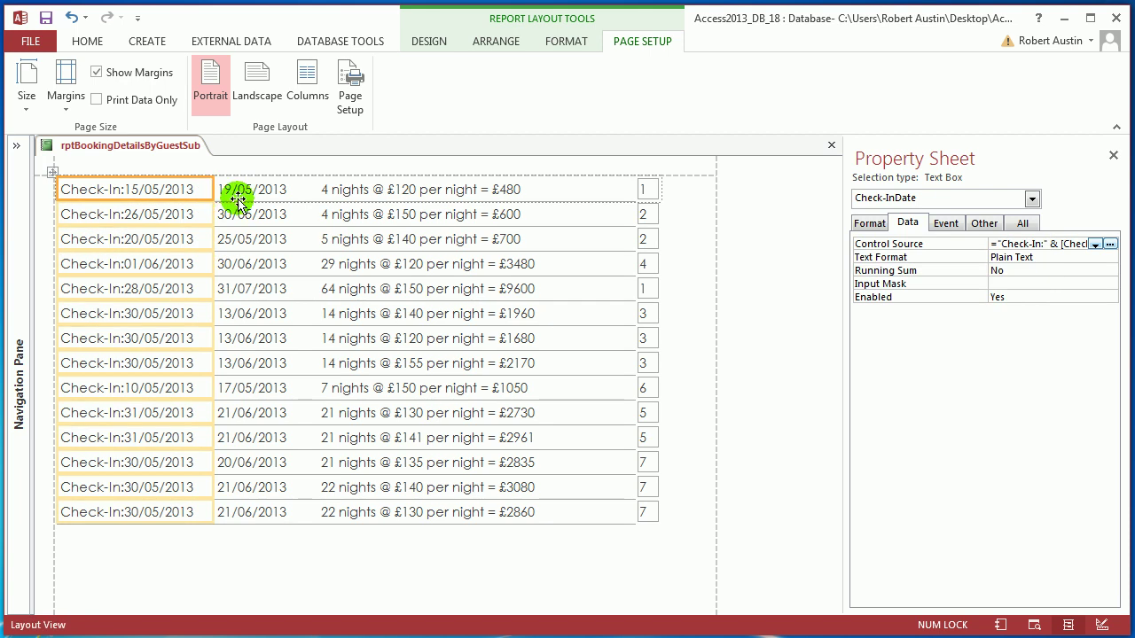
Add a few spaces after the colon inside the "Check-In:" text of the check-in expression
left_click(1110, 244)
left_click(417, 164)
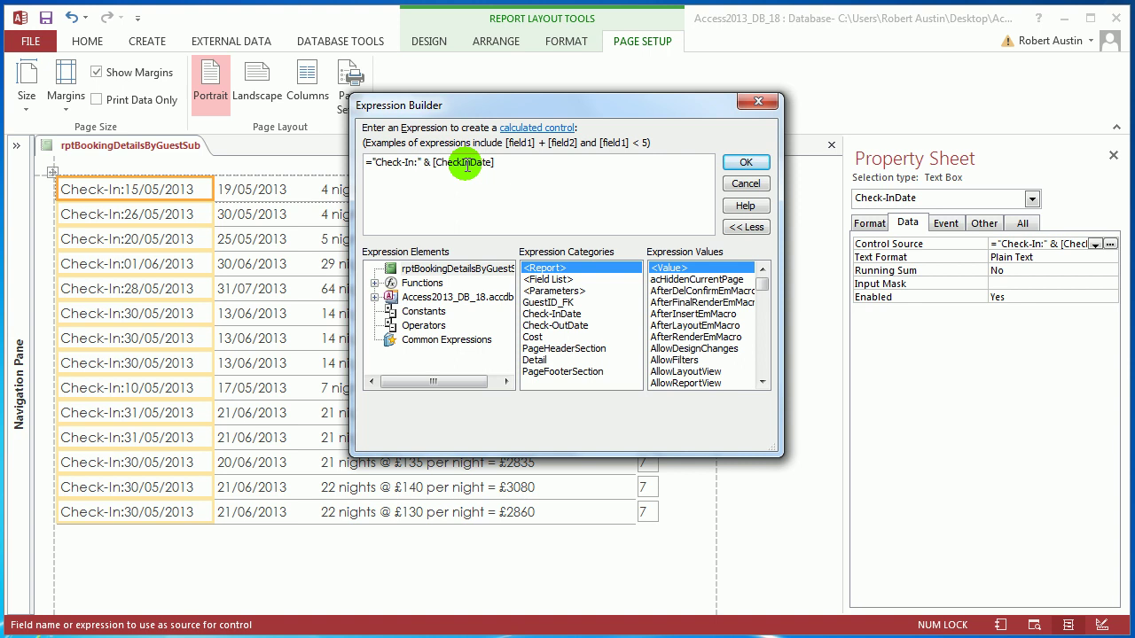
left_click(741, 162)
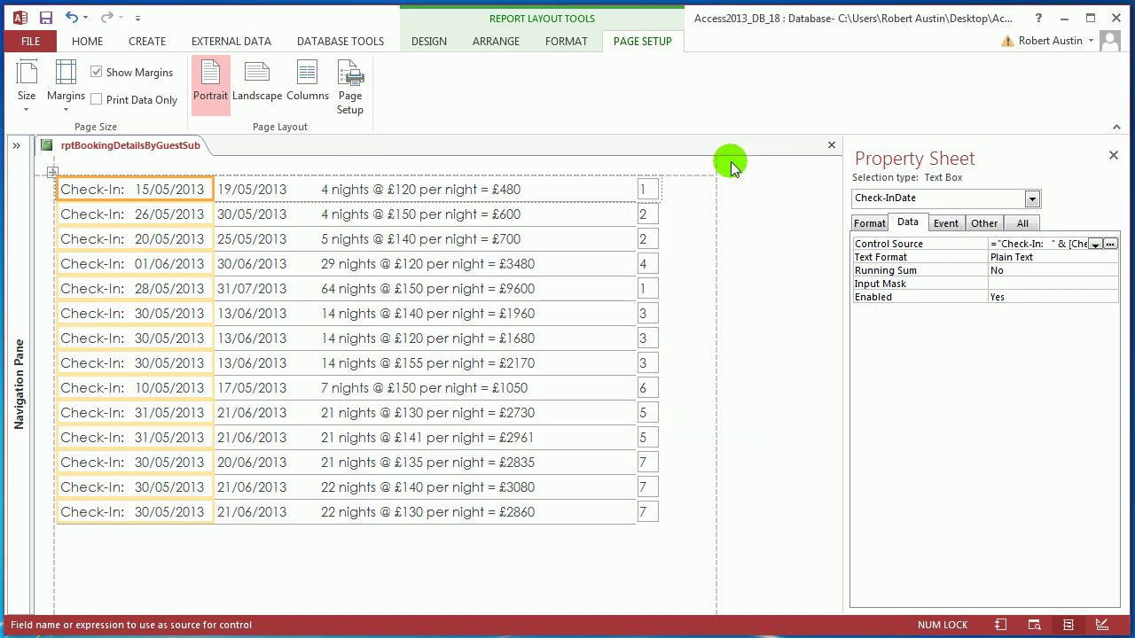
Set the check-out text box's control source to ="Check-Out: " & CheckOutDate and widen its column to fit the full date
left_click(250, 189)
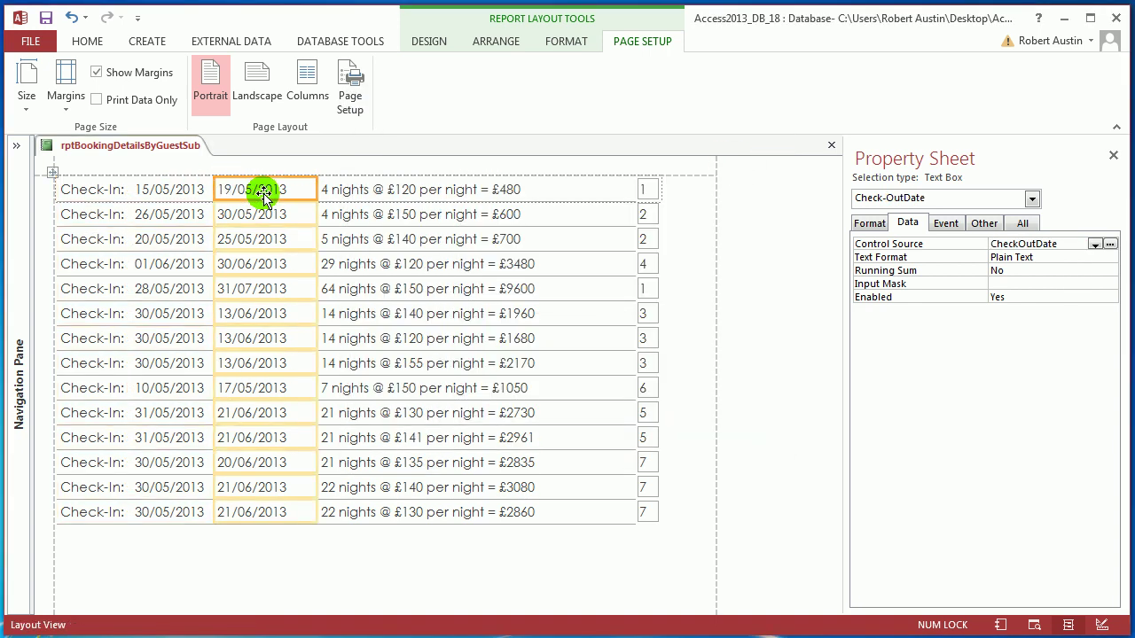
left_click(1111, 243)
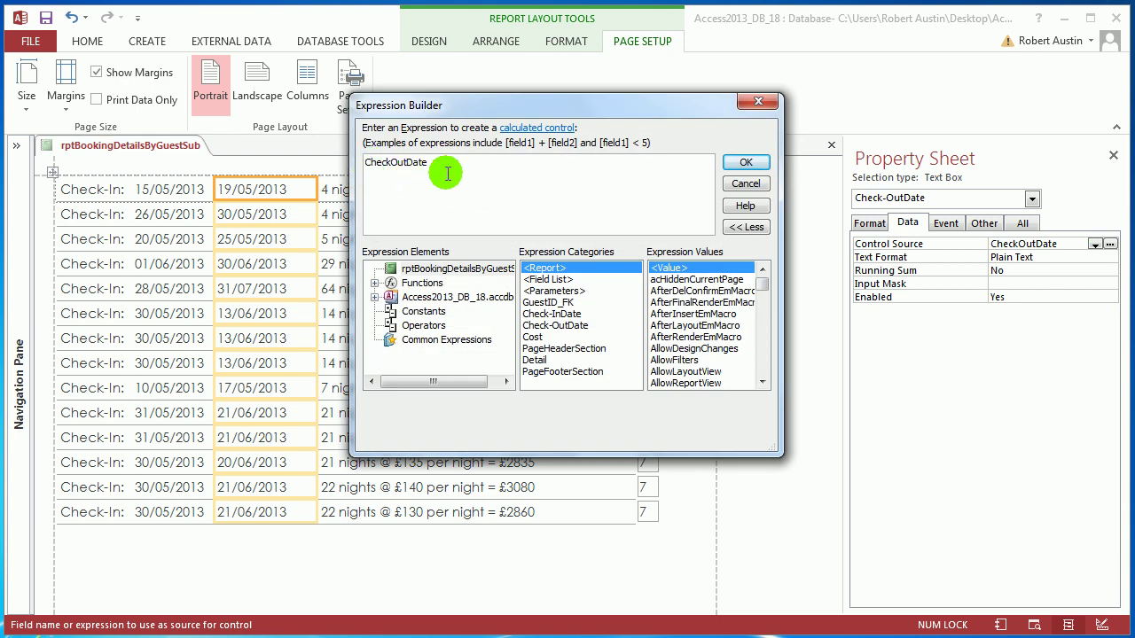
type("\"\"")
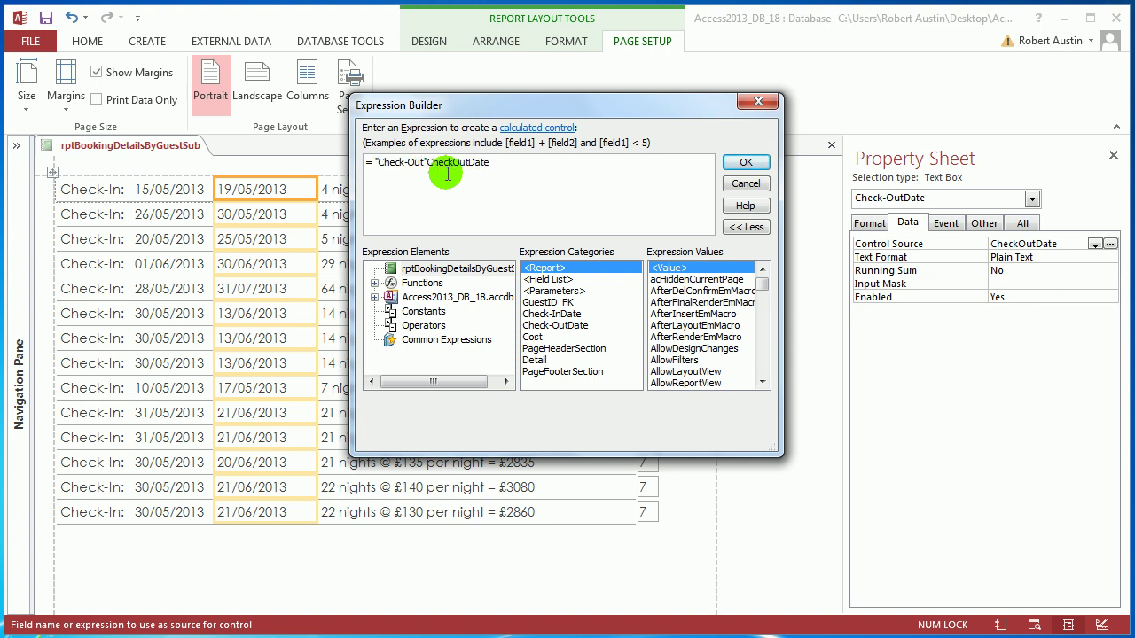
type(":")
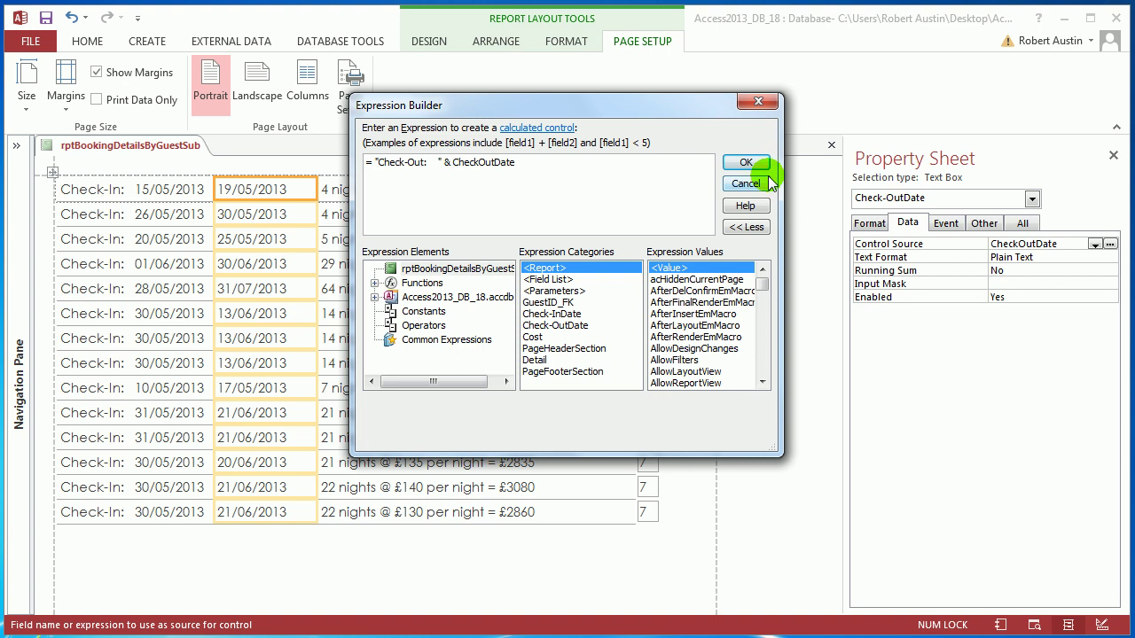
left_click(746, 163)
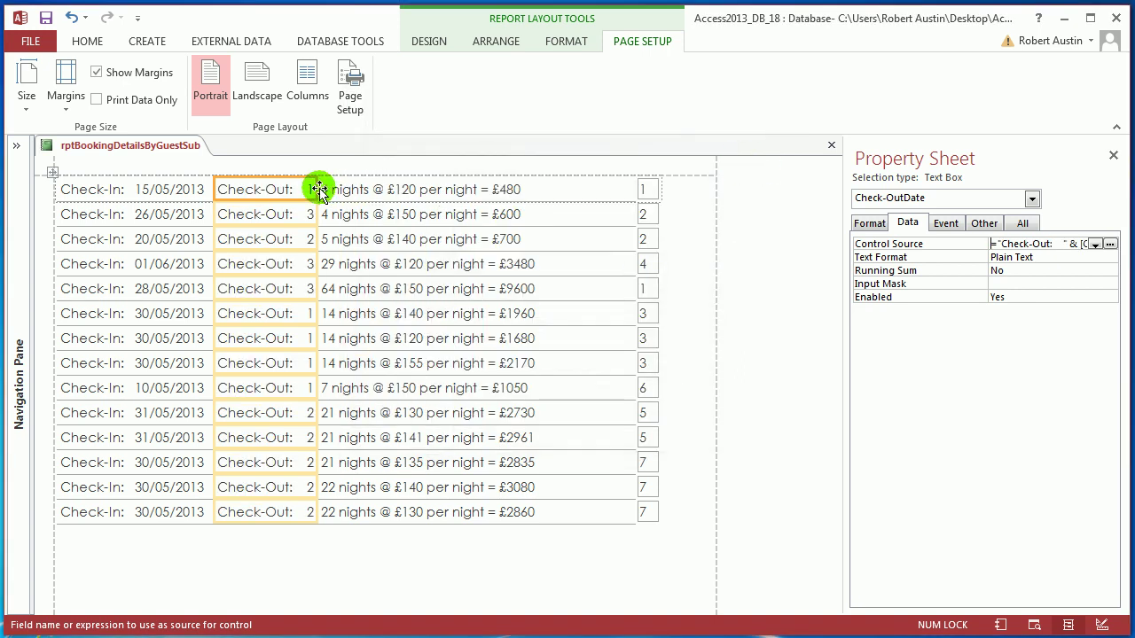
left_click_drag(317, 189, 393, 188)
Narrow the Cost and GuestID_FK columns so the whole row fits inside the right page margin
left_click(523, 190)
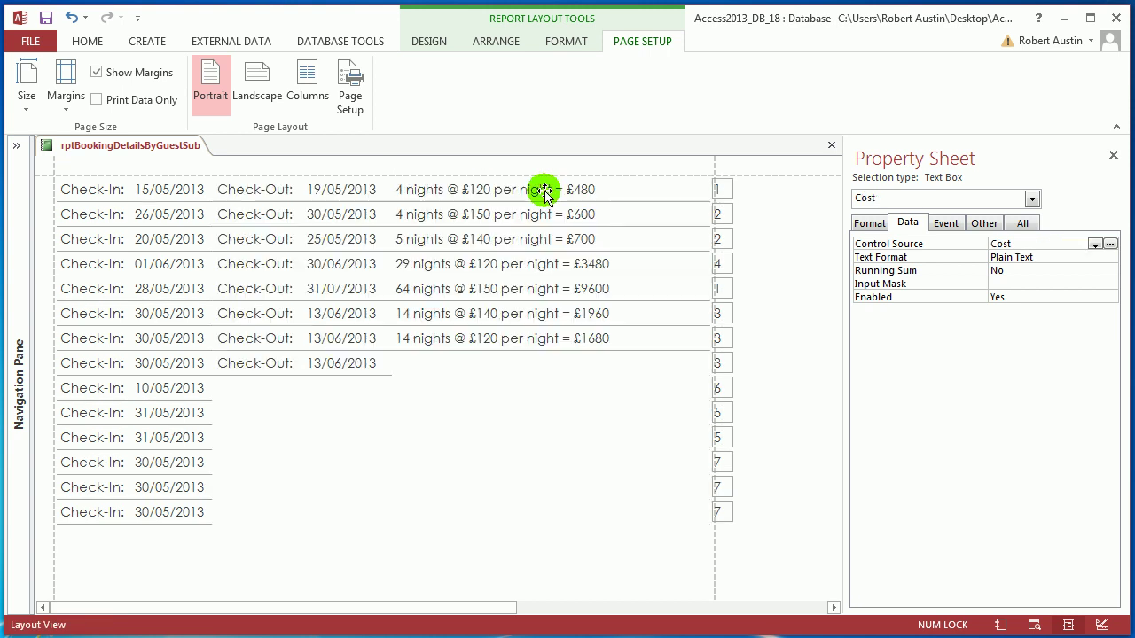
left_click_drag(707, 188, 692, 209)
left_click(695, 189)
left_click(679, 193)
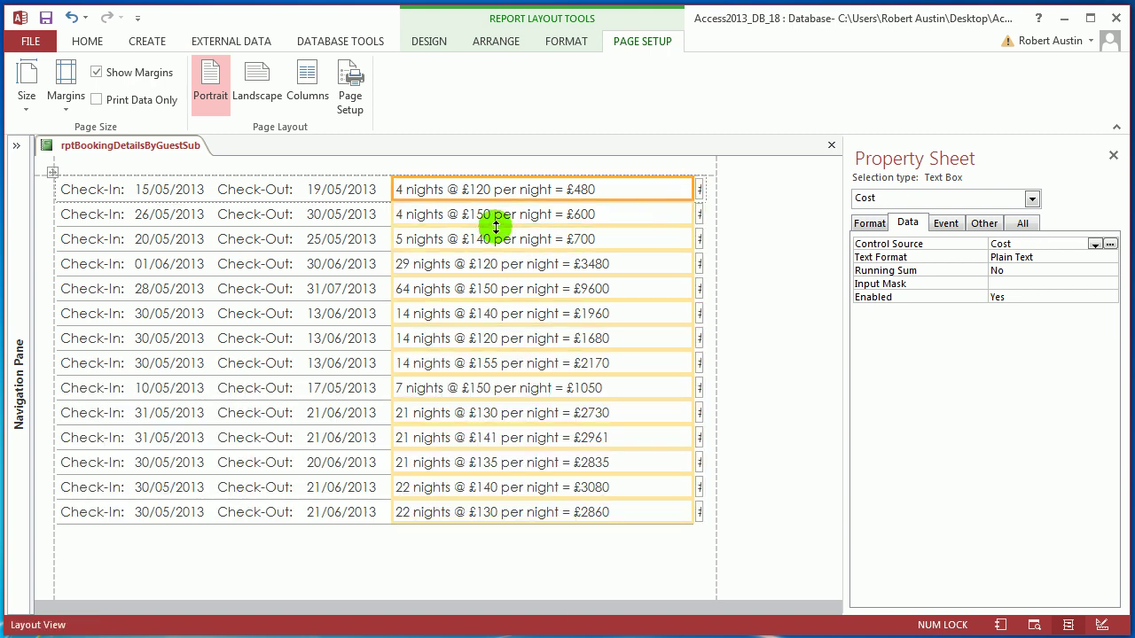
Check the report's page layout in Print Preview and return to Layout View
right_click(110, 152)
key("Escape")
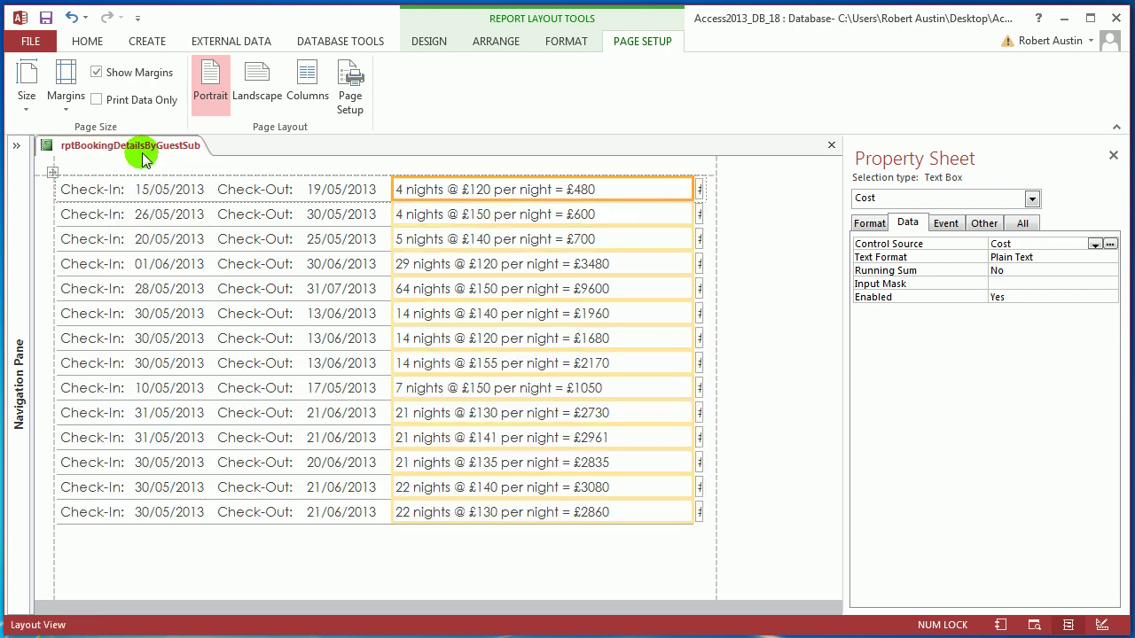
right_click(146, 151)
left_click(199, 293)
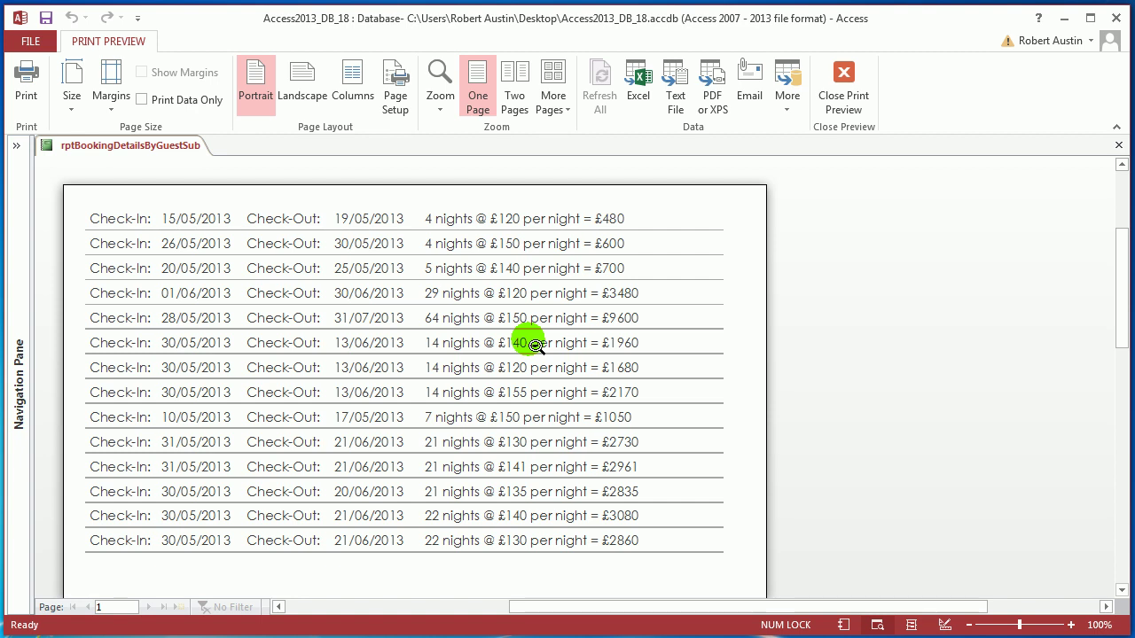
right_click(153, 152)
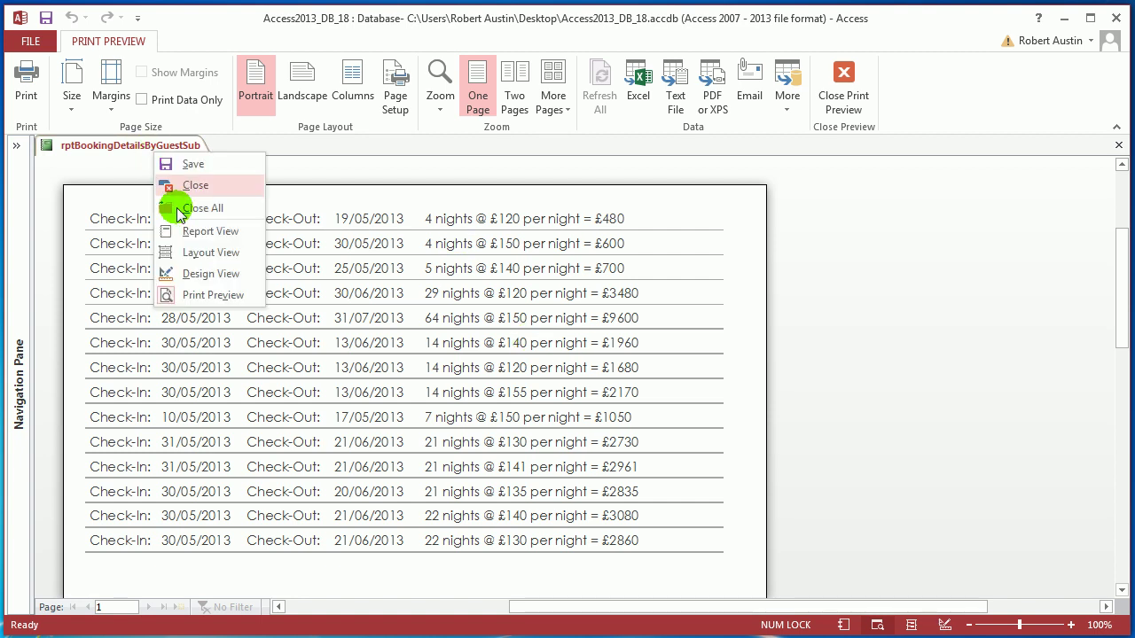
left_click(191, 252)
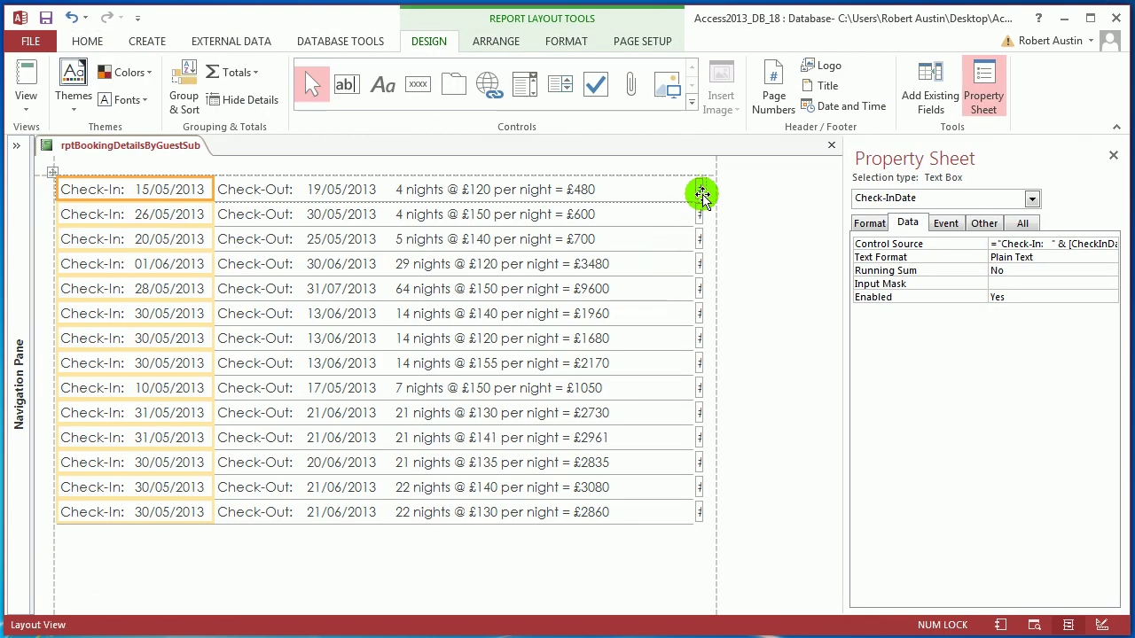
Widen the GuestID_FK column slightly, keeping it inside the right page margin
left_click(701, 191)
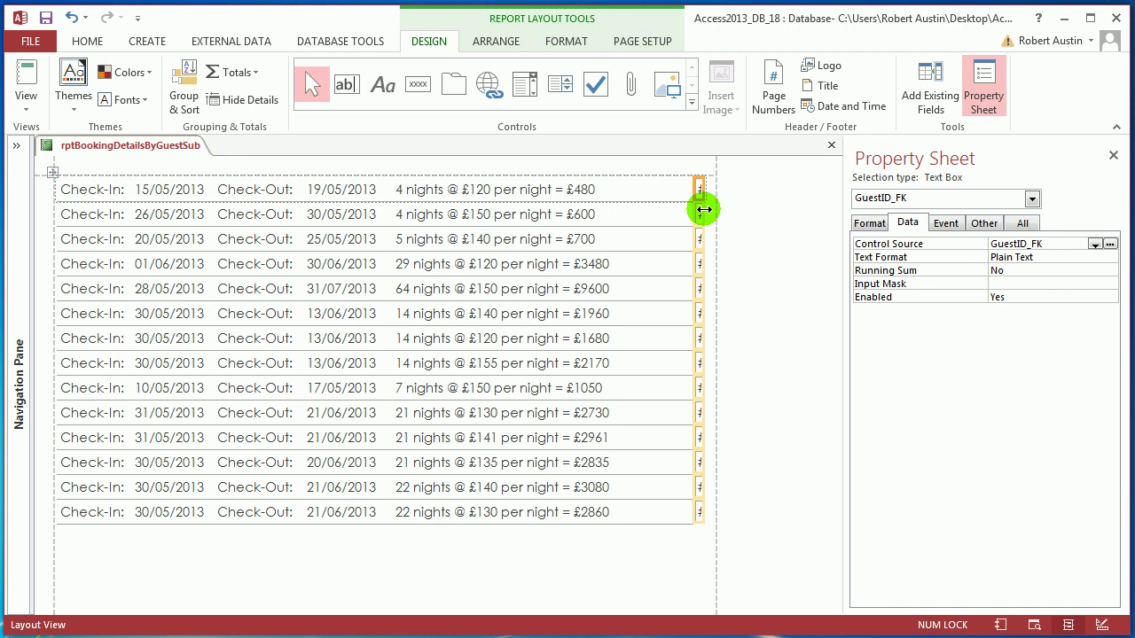
left_click_drag(703, 190, 706, 191)
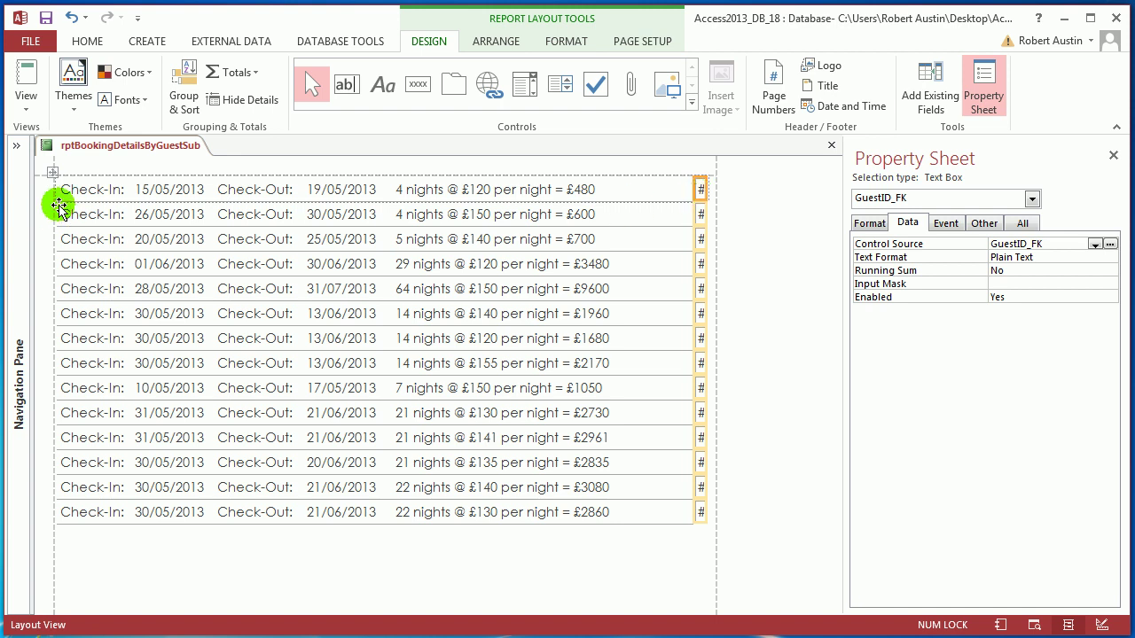
right_click(103, 155)
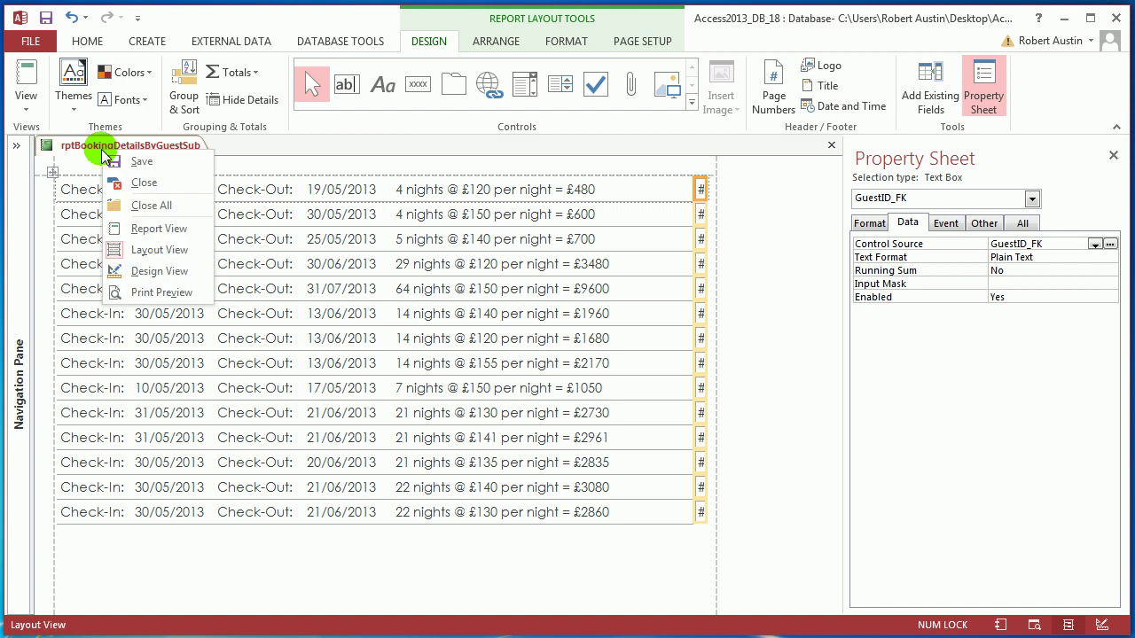
key("Escape")
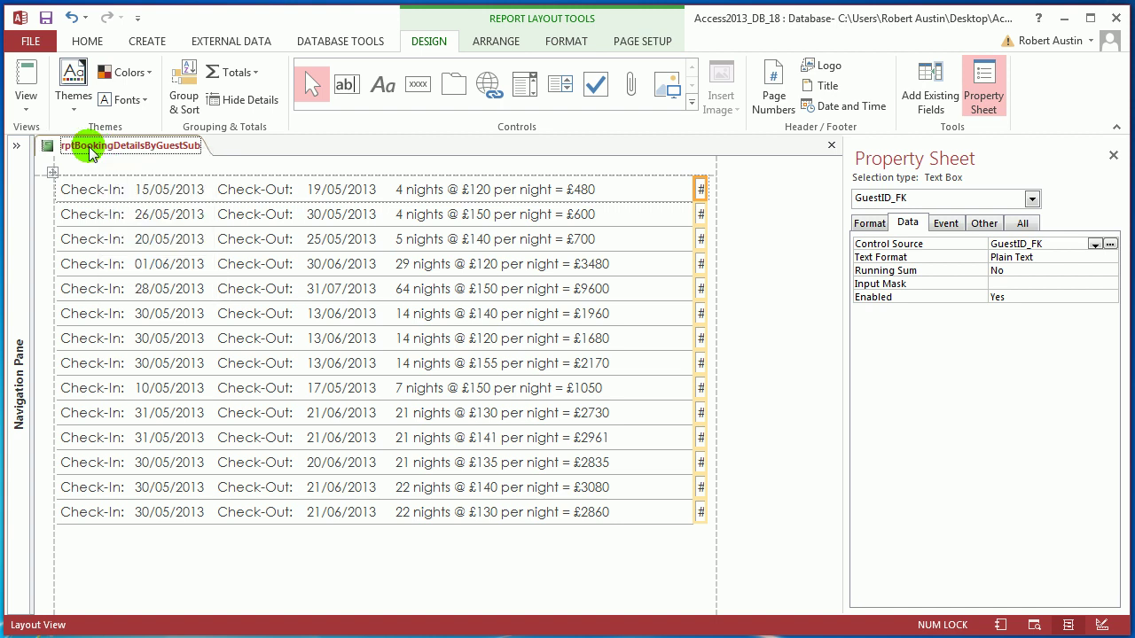